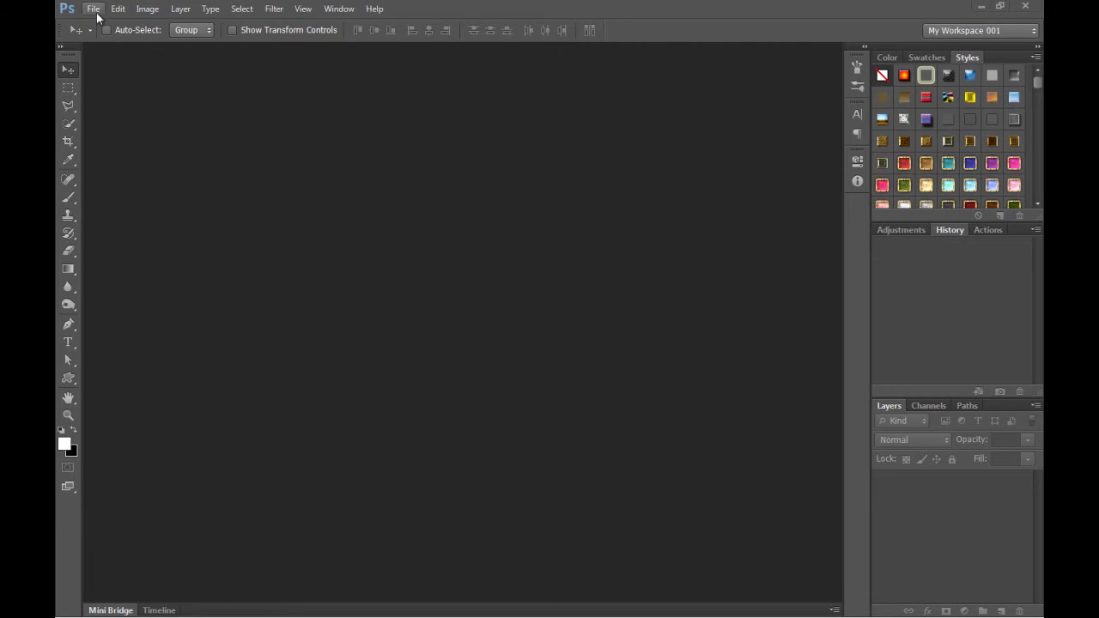
# Create a new 1920×1080 px document at 72 ppi.
pyautogui.click(96, 12)
pyautogui.click(103, 22)
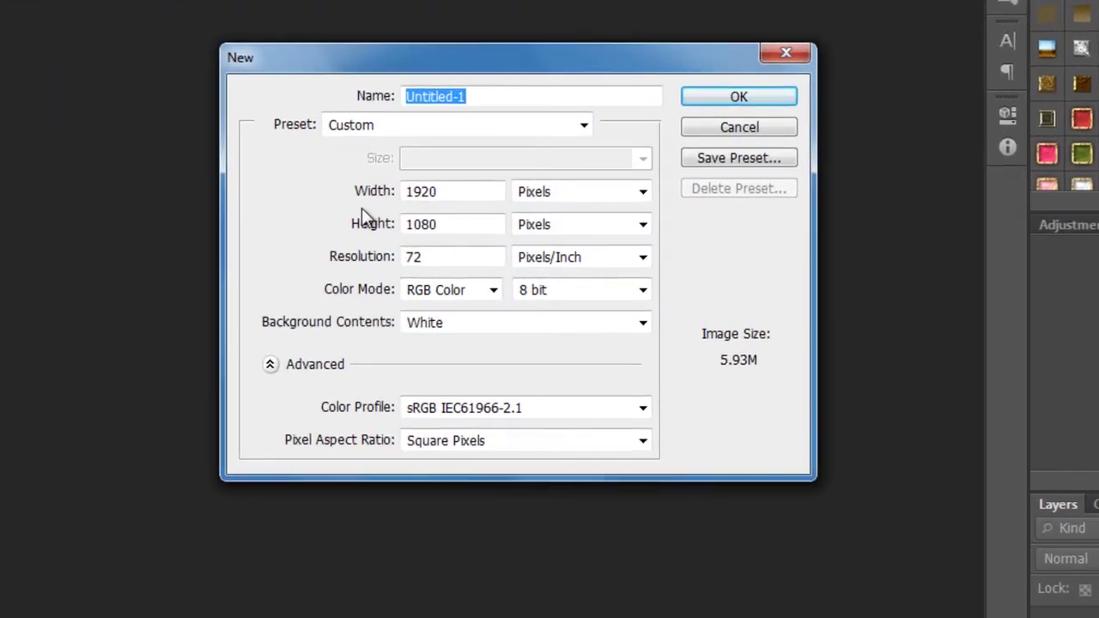
pyautogui.click(731, 101)
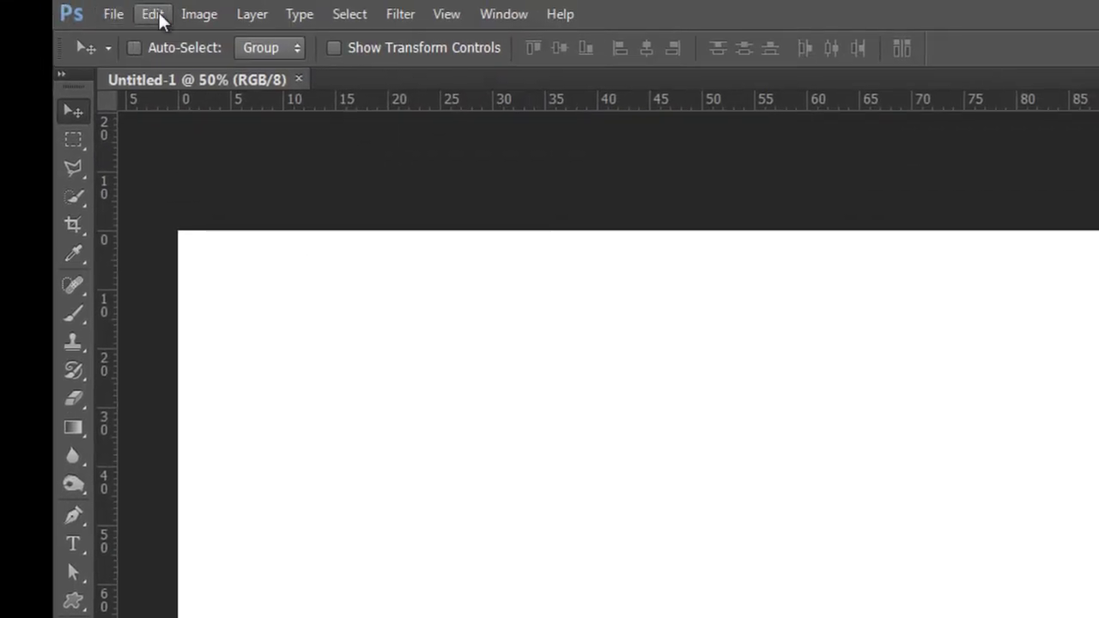
# Fill the entire canvas with black.
pyautogui.click(152, 13)
pyautogui.click(216, 326)
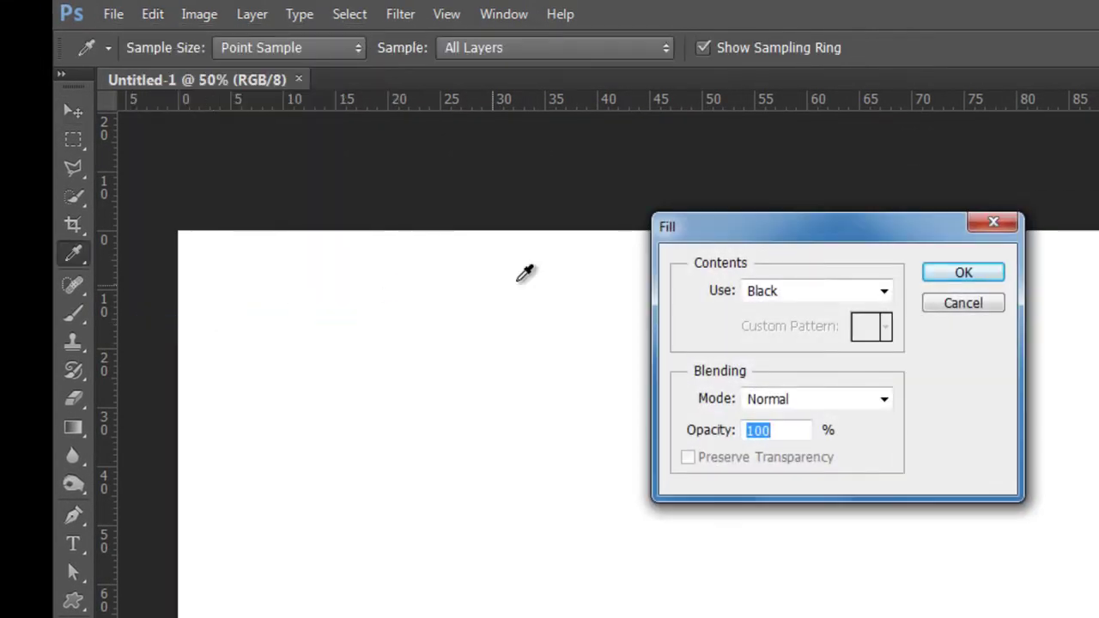
pyautogui.click(954, 277)
pyautogui.press('v')
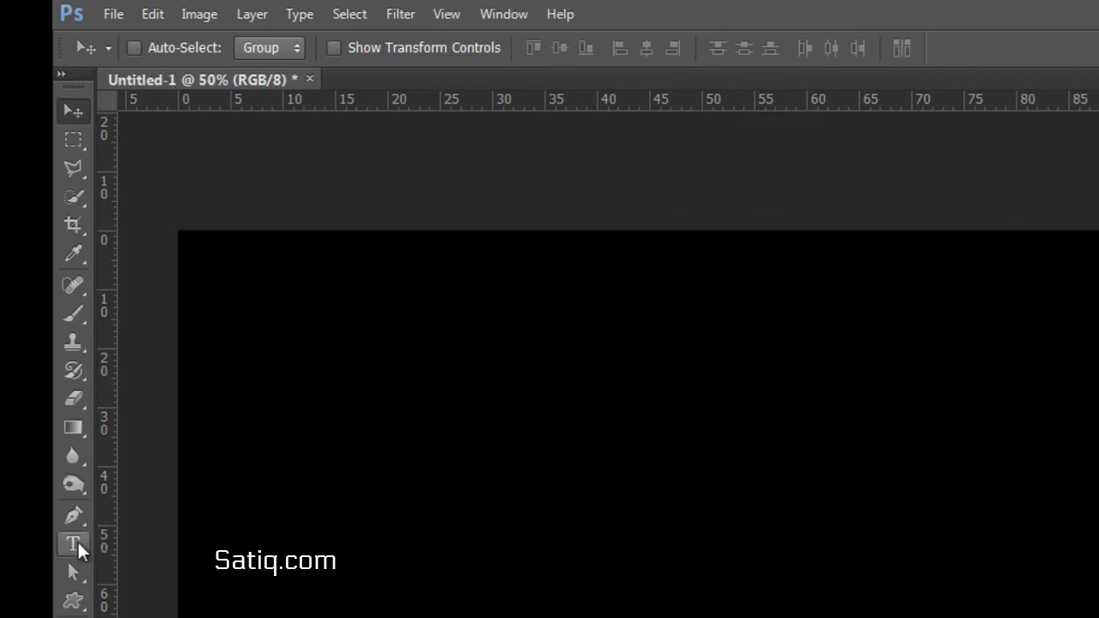
# Type the word 'silver' at the centre of the canvas and commit it.
pyautogui.click(73, 544)
pyautogui.click(554, 333)
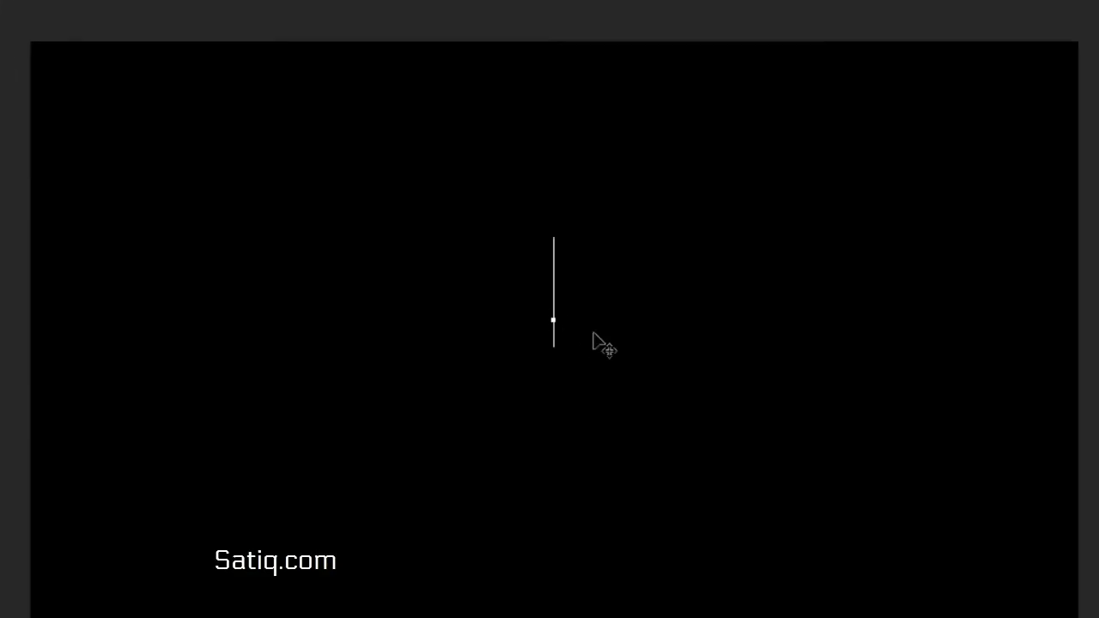
pyautogui.write('silver')
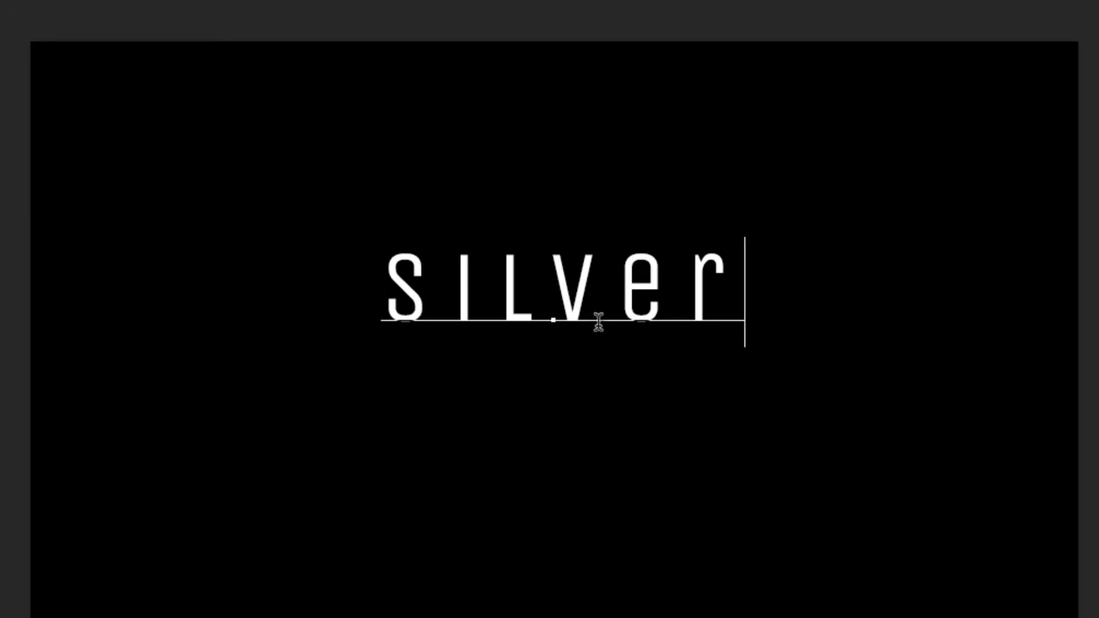
pyautogui.doubleClick(598, 316)
pyautogui.click(599, 316)
pyautogui.hotkey('ctrl', 'Return')
# Scale the silver text to about 160% and move it down-right toward the centre.
pyautogui.press('v')
pyautogui.hotkey('ctrl', 't')
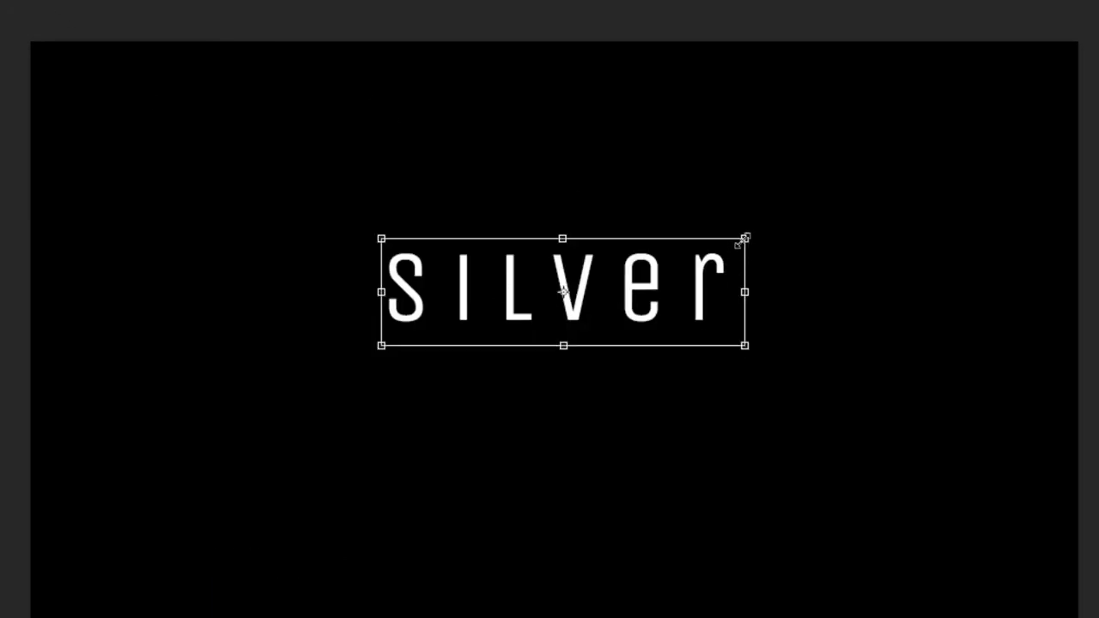
pyautogui.moveTo(745, 238); pyautogui.dragTo(853, 205)
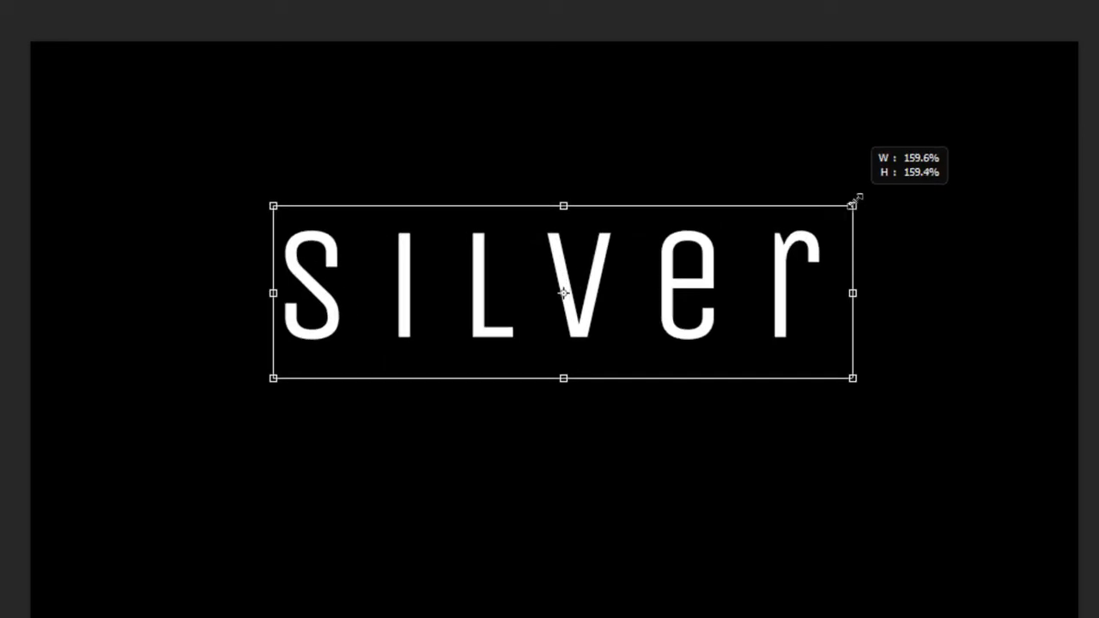
pyautogui.press('Return')
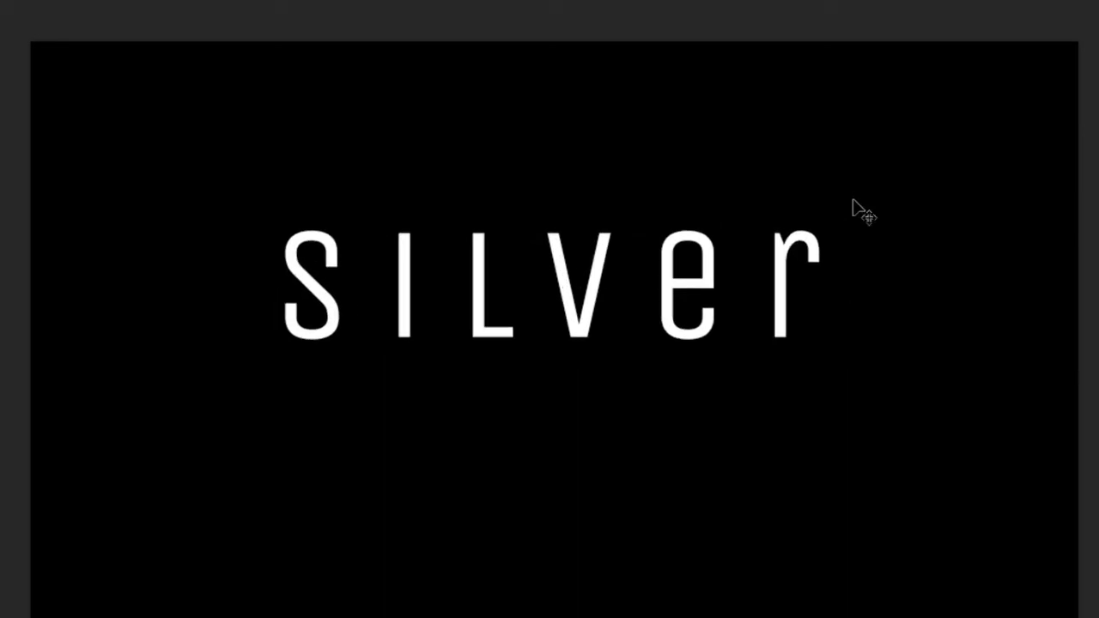
pyautogui.moveTo(650, 352)
pyautogui.mouseDown()
pyautogui.moveTo(821, 524)
pyautogui.moveTo(813, 523)
pyautogui.mouseUp()
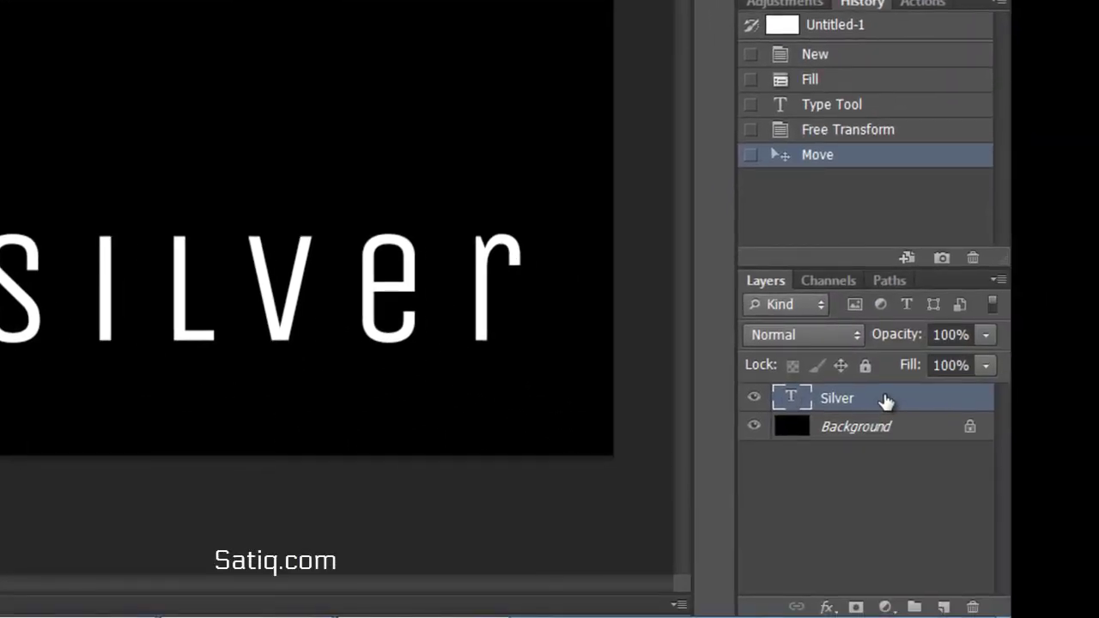
# Add a Bevel & Emboss style with size 15 to the silver text.
pyautogui.click(830, 605)
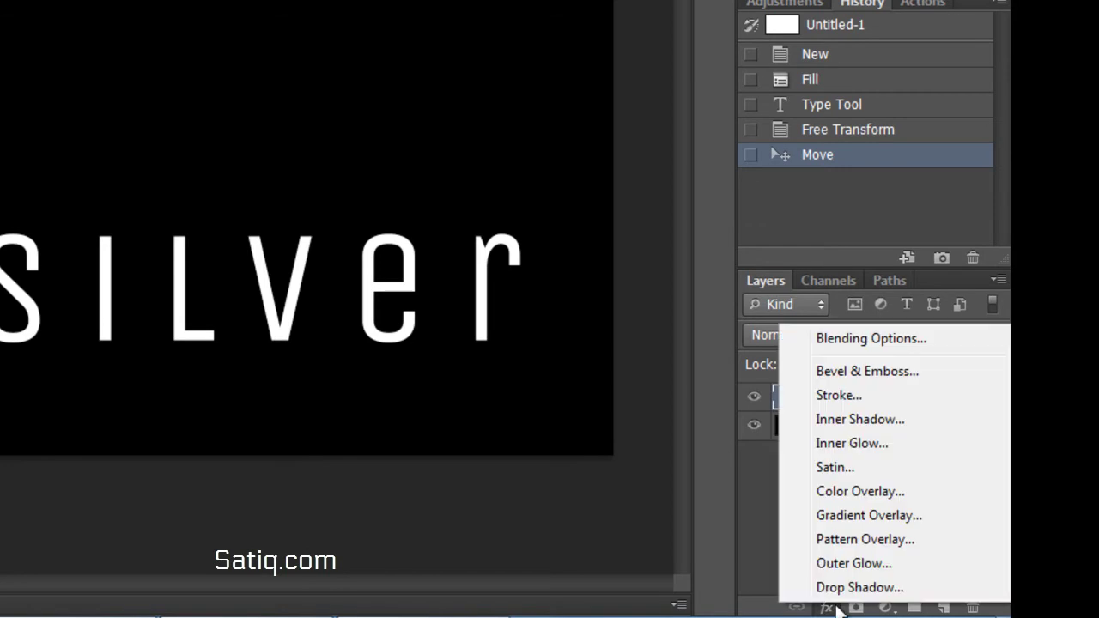
pyautogui.click(857, 342)
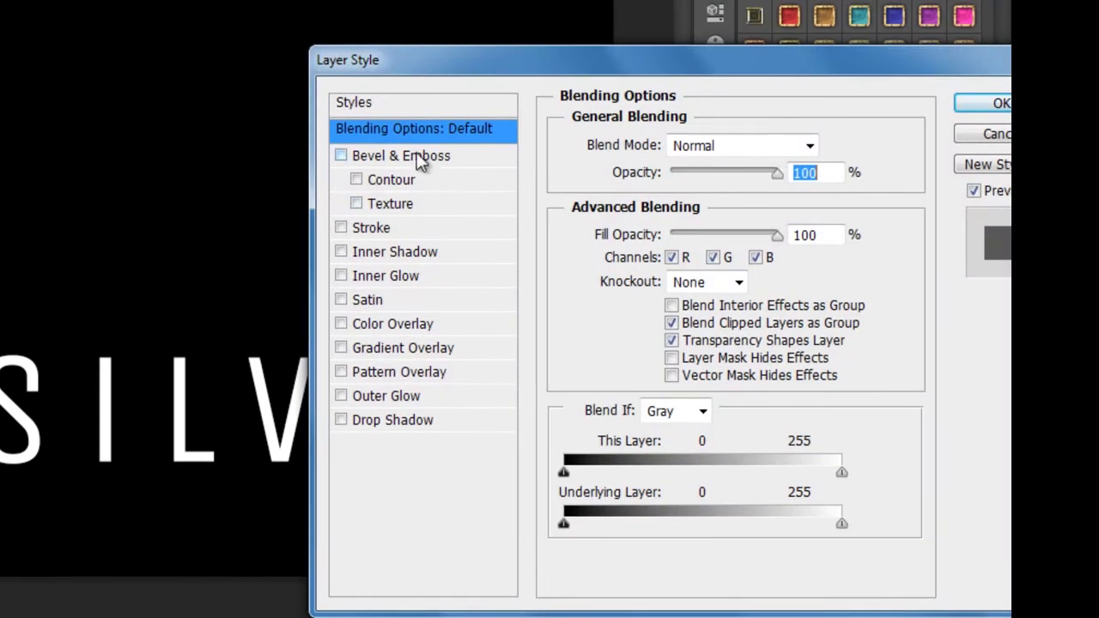
pyautogui.click(421, 158)
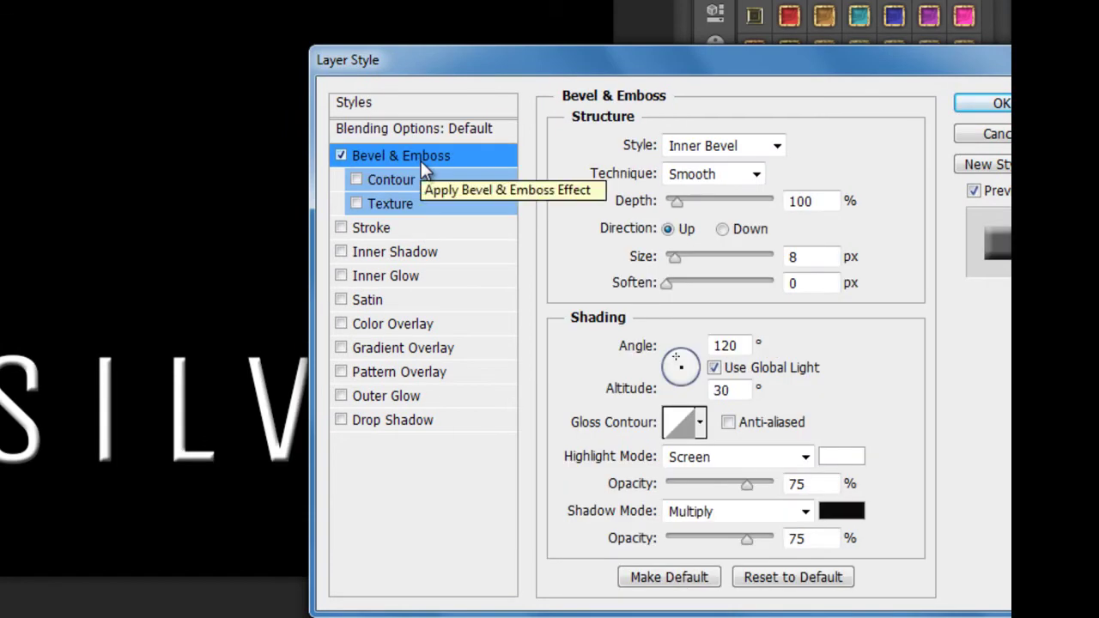
pyautogui.click(795, 257)
pyautogui.write('15')
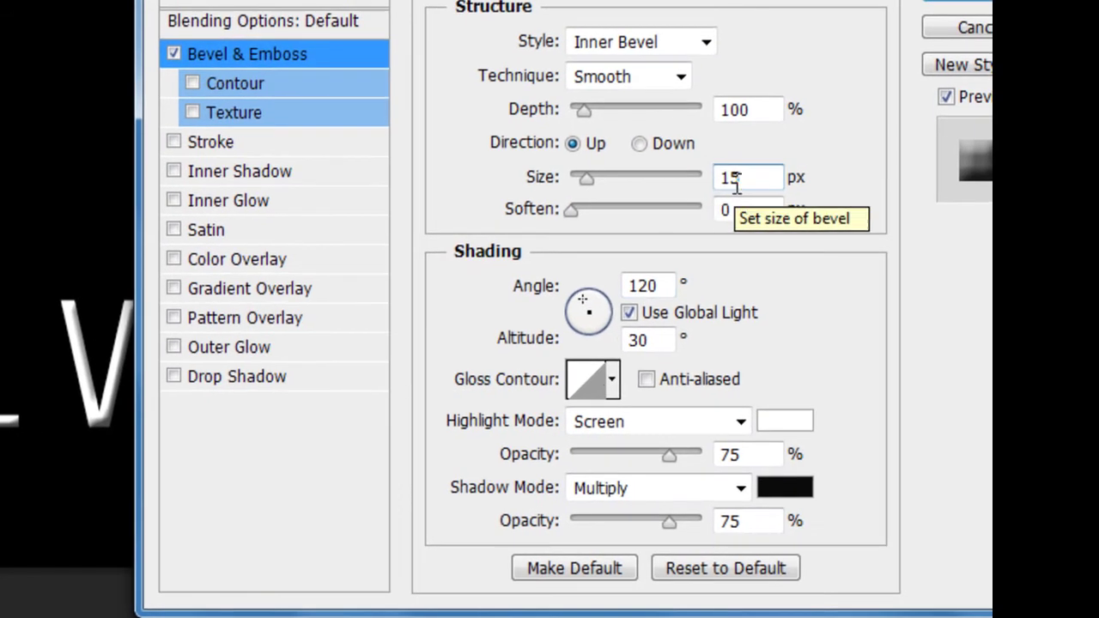
# Set the bevel's Gloss Contour to the cone preset.
pyautogui.click(612, 377)
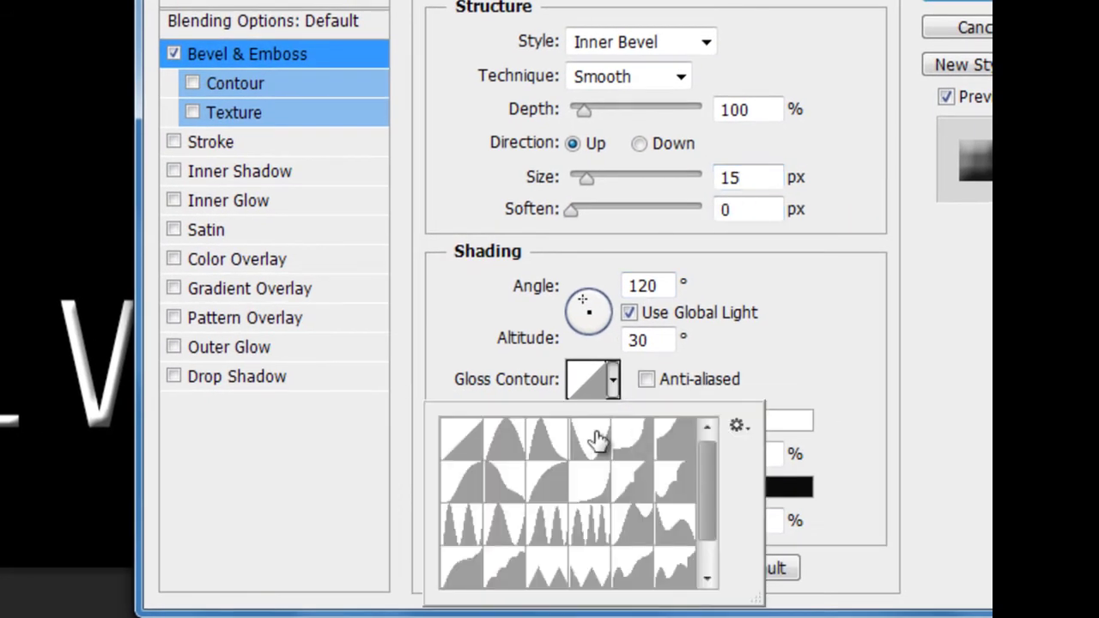
pyautogui.click(737, 428)
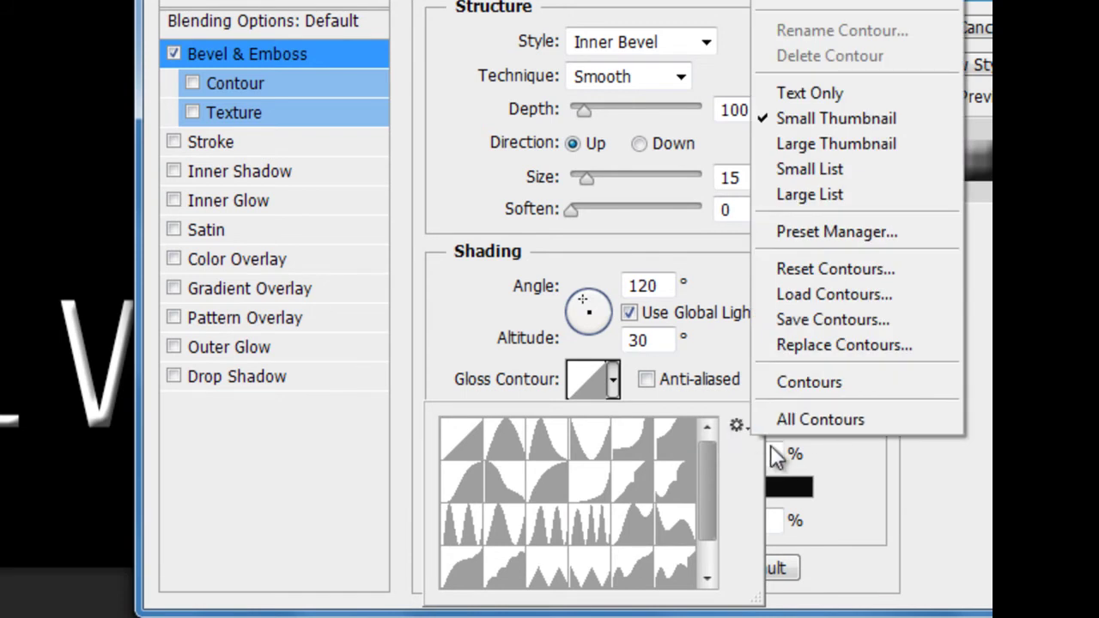
pyautogui.click(730, 462)
pyautogui.click(589, 443)
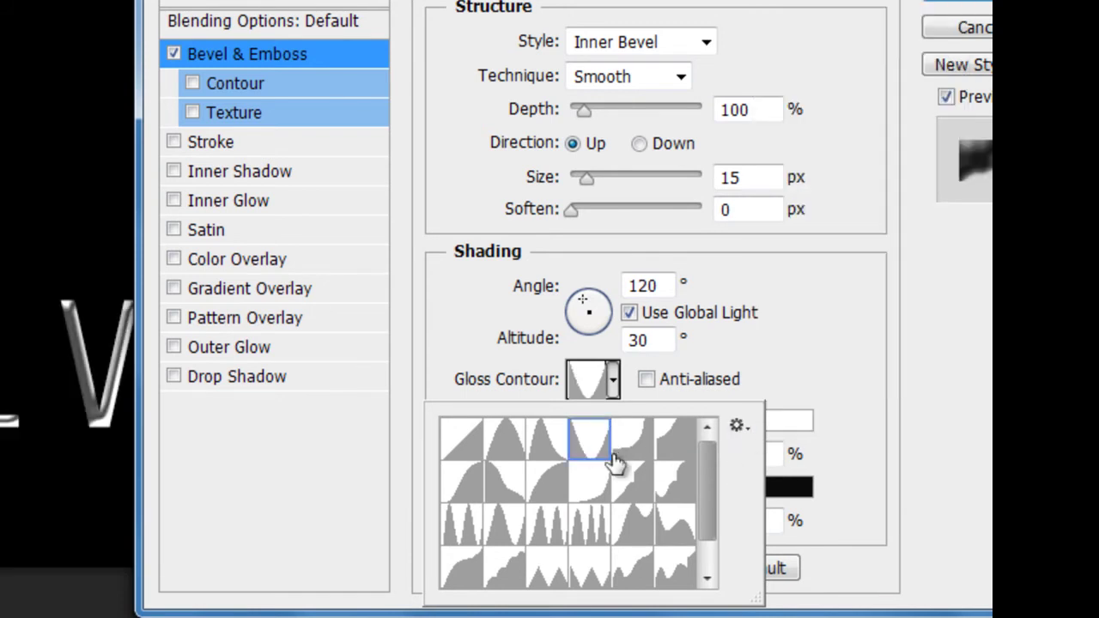
pyautogui.click(356, 485)
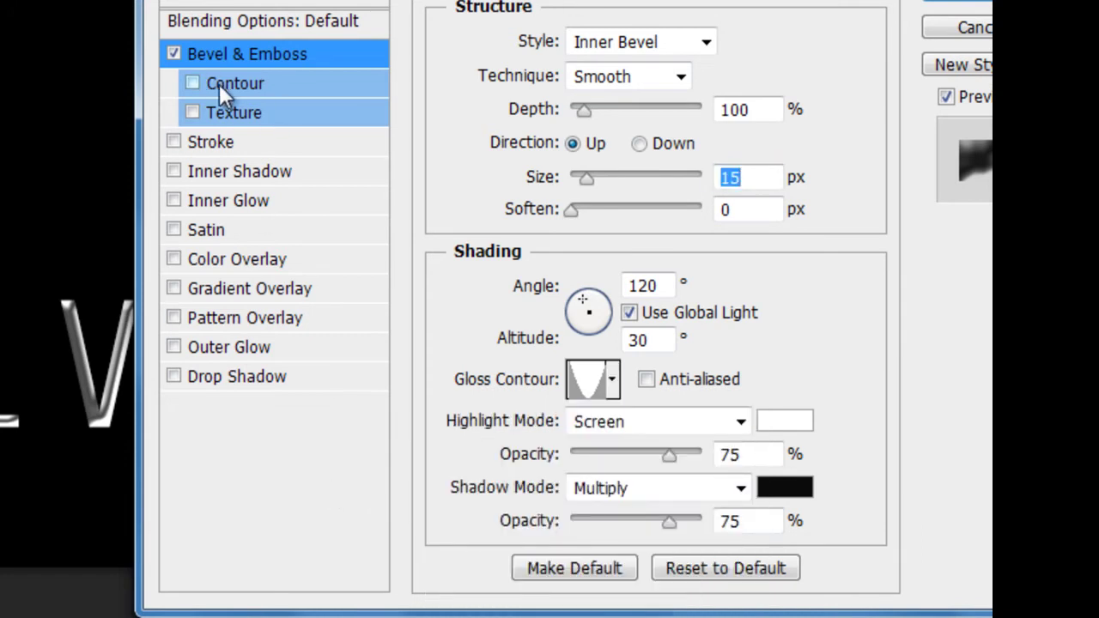
# Enable the bevel Contour with the cone preset and apply the layer style.
pyautogui.click(277, 90)
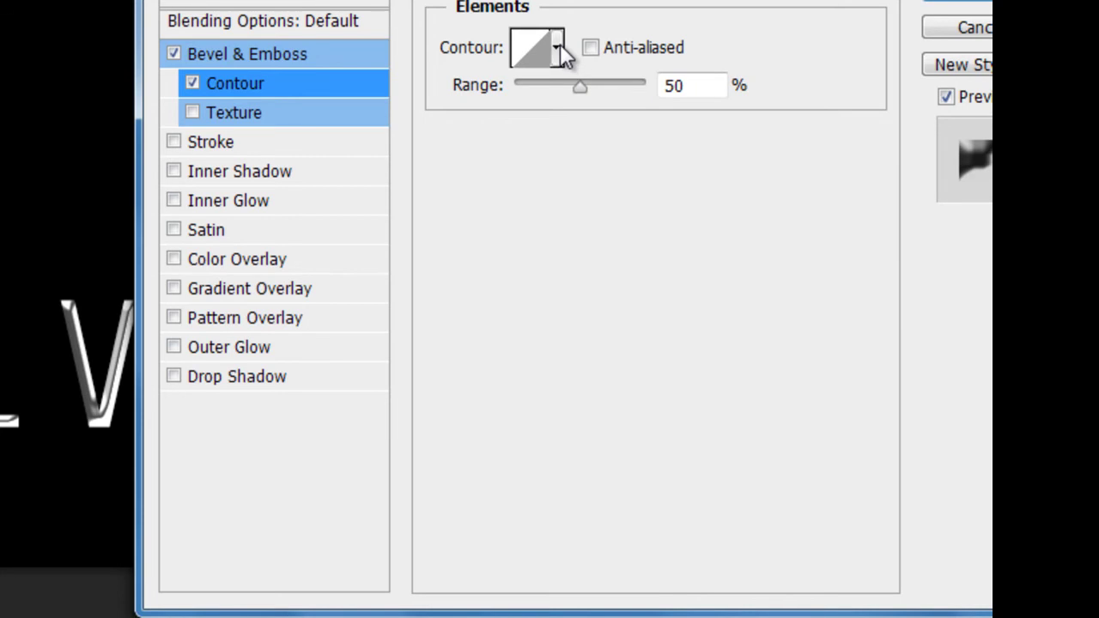
pyautogui.click(559, 50)
pyautogui.click(537, 208)
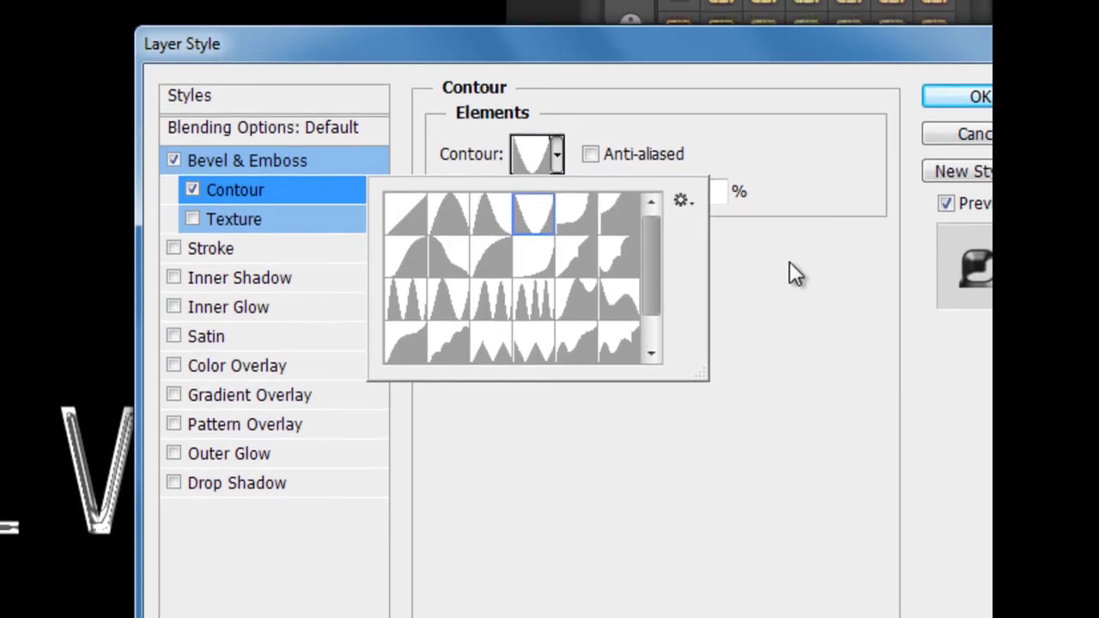
pyautogui.click(982, 99)
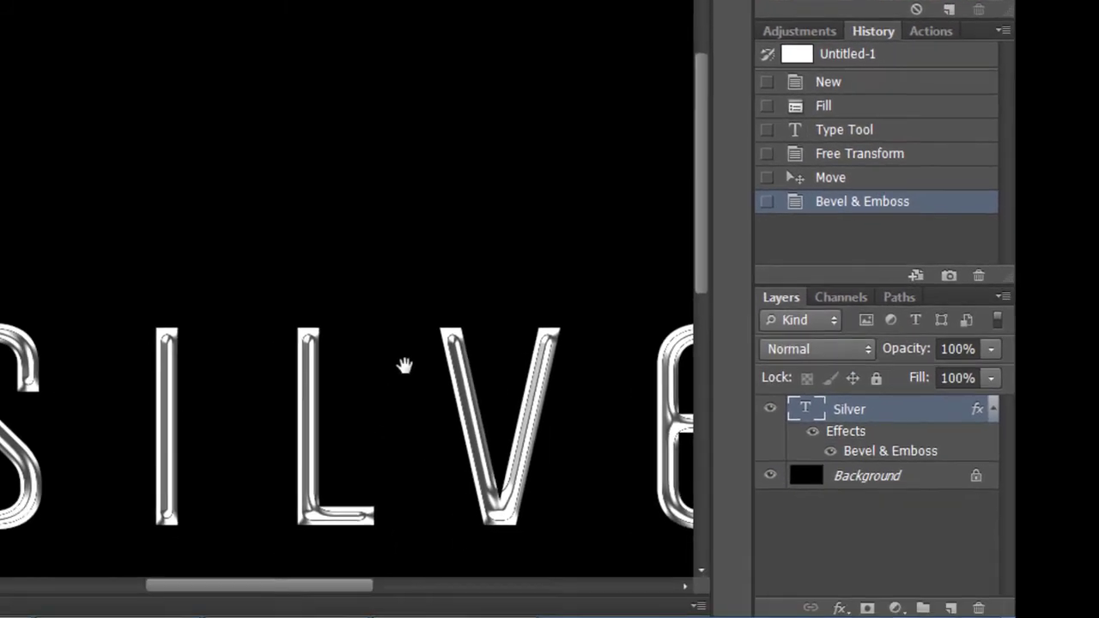
# Zoom out, collapse the Silver layer's effects, and duplicate the Silver layer.
pyautogui.moveTo(405, 366); pyautogui.dragTo(175, 137)
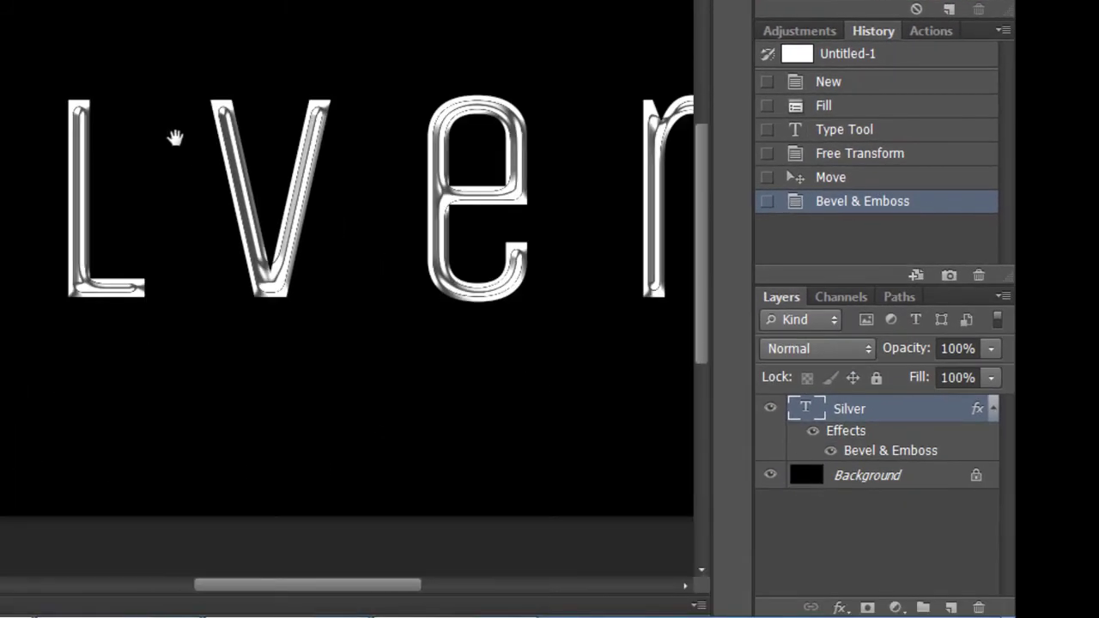
pyautogui.hotkey('ctrl', '-')
pyautogui.hotkey('ctrl', '-')
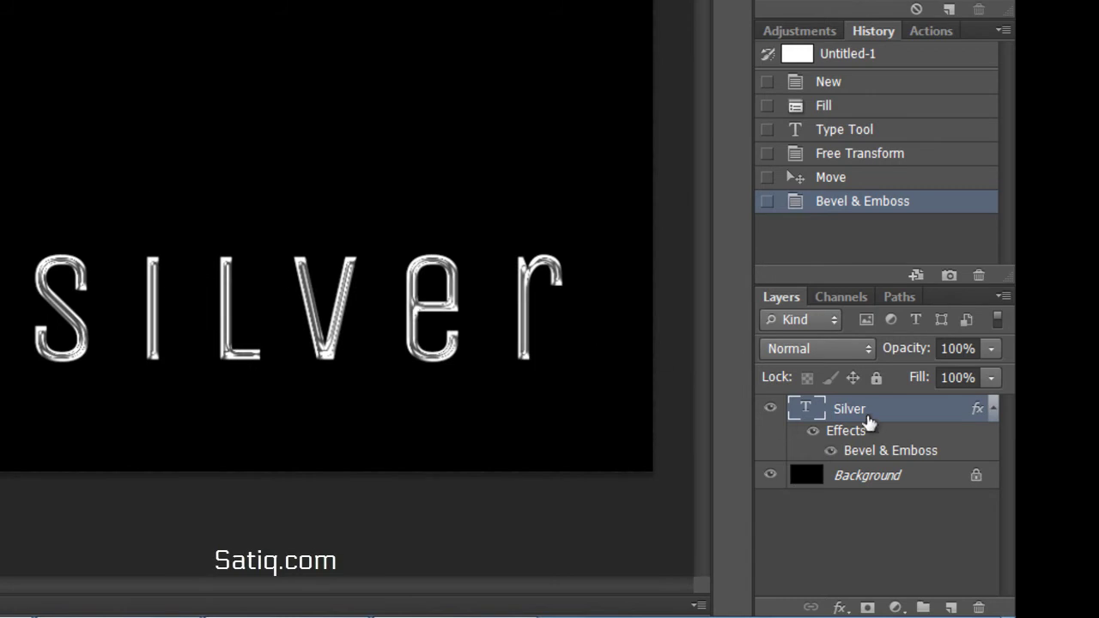
pyautogui.click(993, 410)
pyautogui.moveTo(953, 416); pyautogui.dragTo(951, 606)
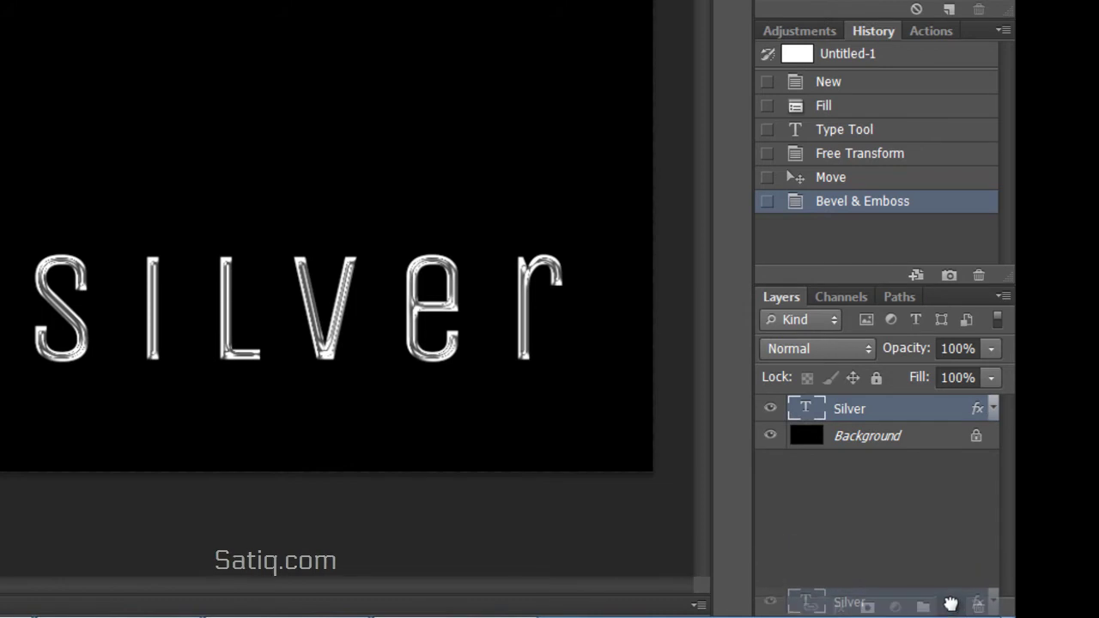
# Add a Gradient Overlay using the gold preset to the Silver copy layer.
pyautogui.doubleClick(919, 418)
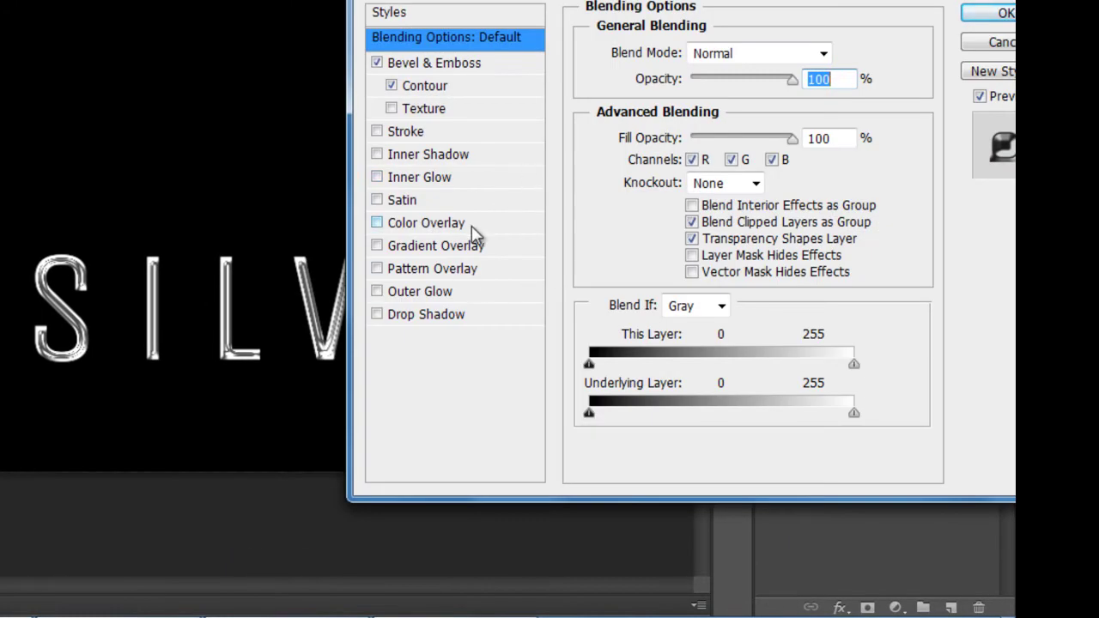
pyautogui.click(418, 248)
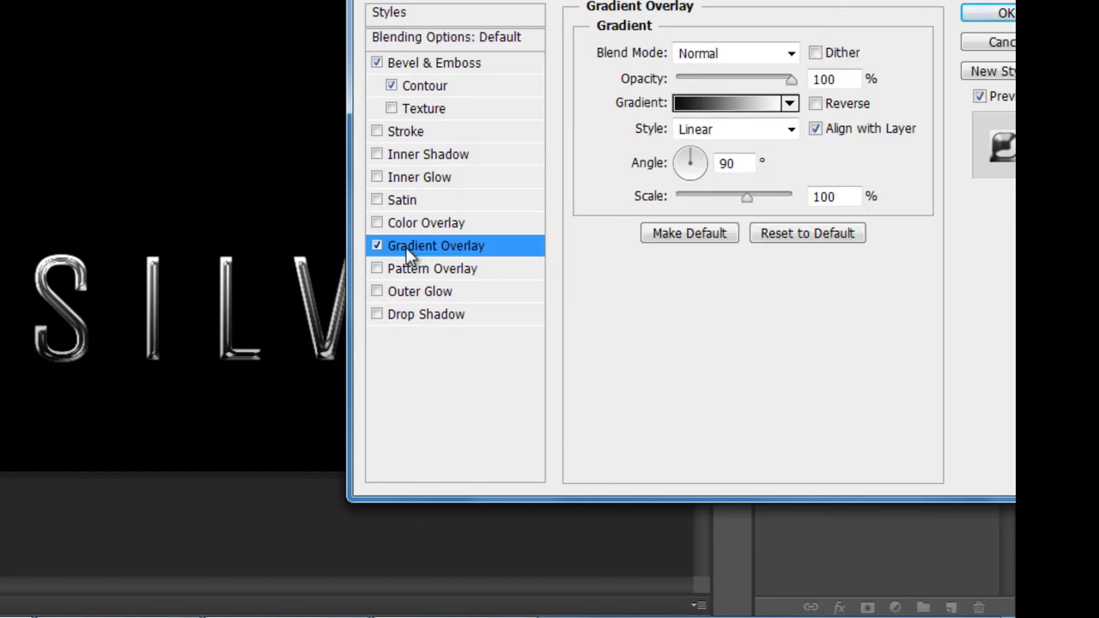
pyautogui.click(790, 104)
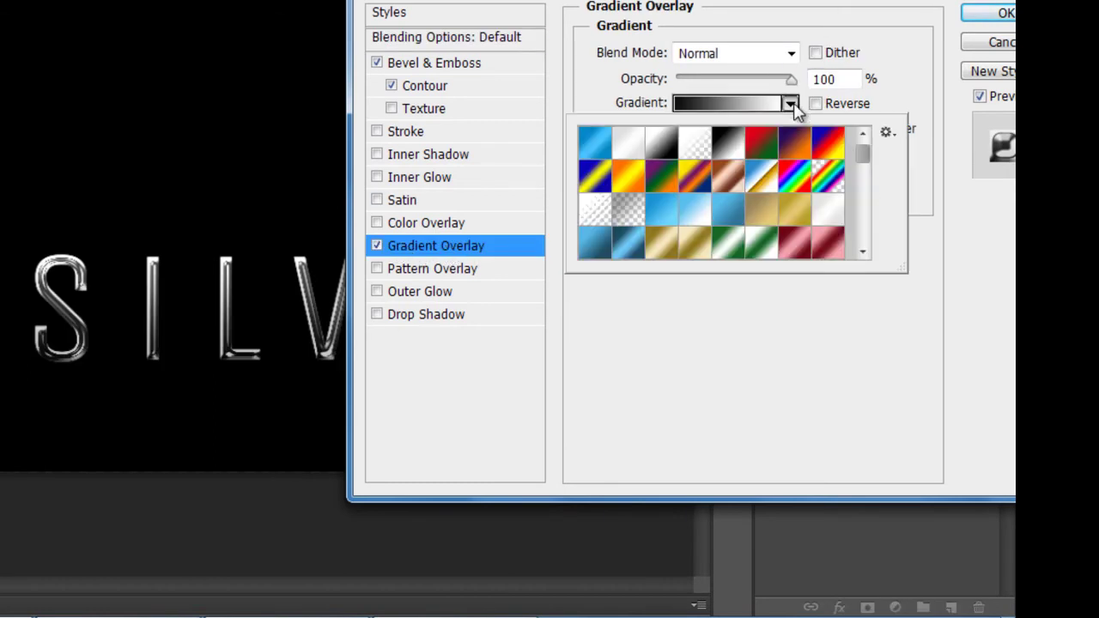
pyautogui.click(797, 213)
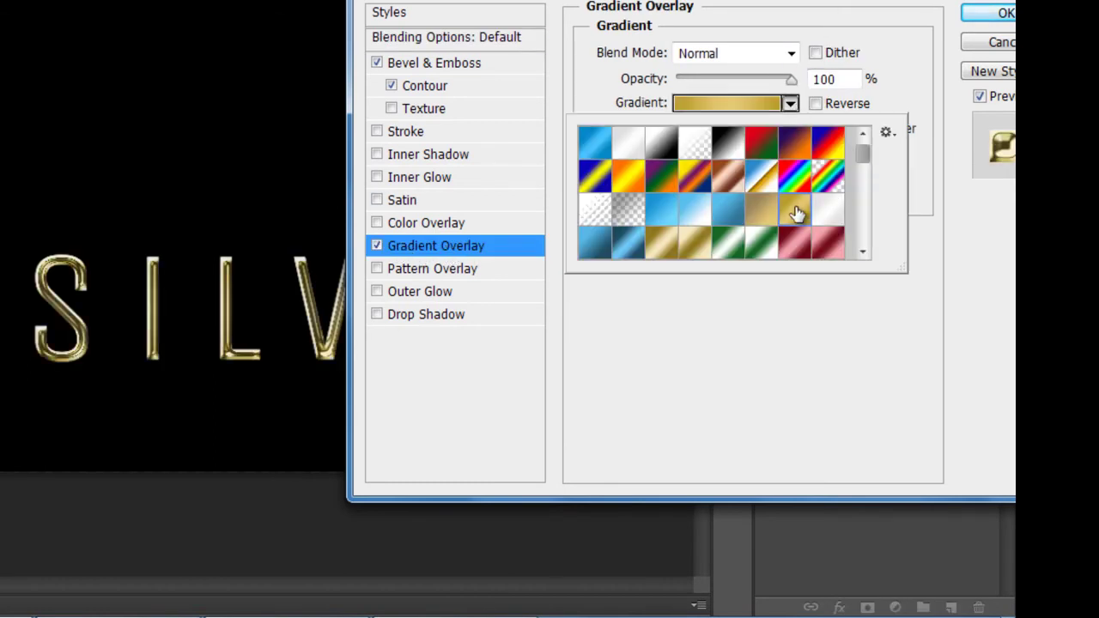
pyautogui.click(765, 356)
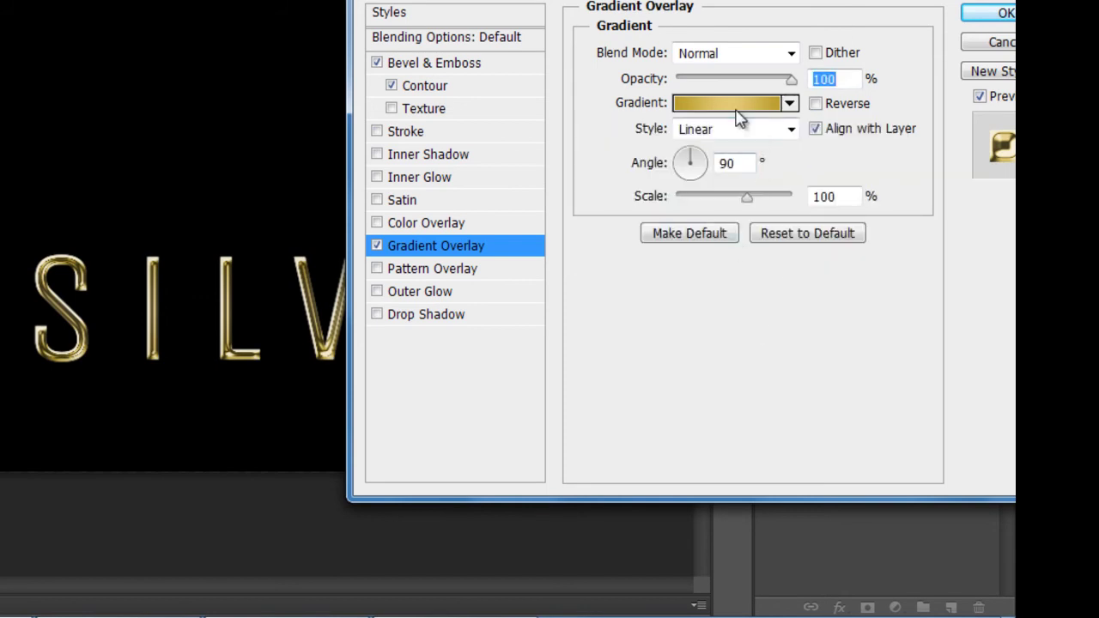
pyautogui.click(734, 104)
# Set the gold gradient's left and right colour stops to ba9d2a.
pyautogui.click(409, 402)
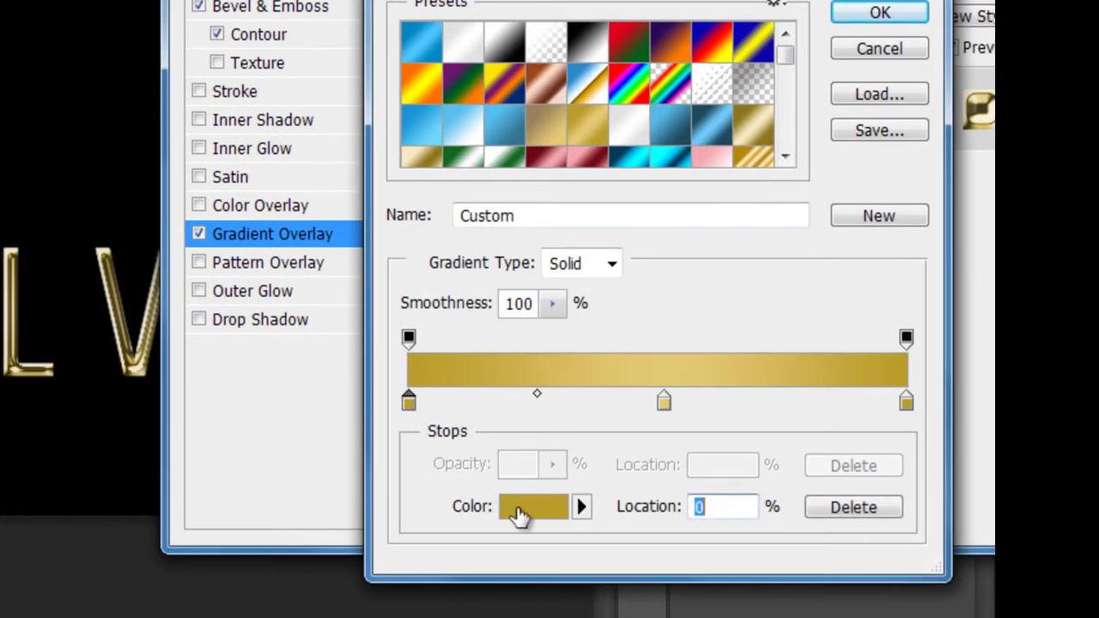
pyautogui.click(523, 507)
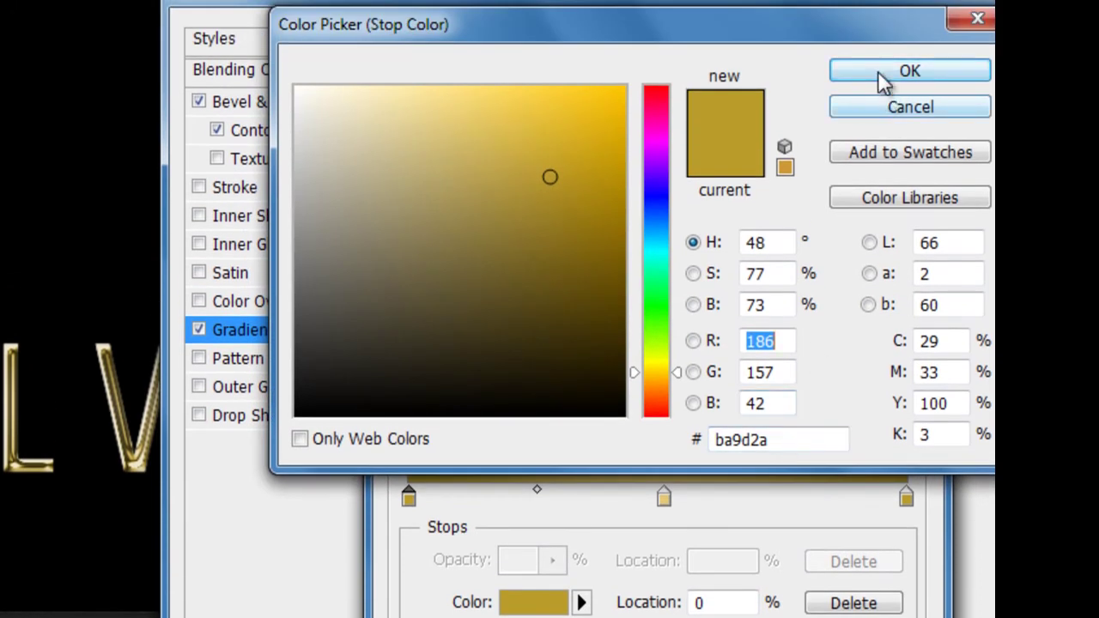
pyautogui.click(887, 75)
pyautogui.click(909, 502)
pyautogui.click(538, 605)
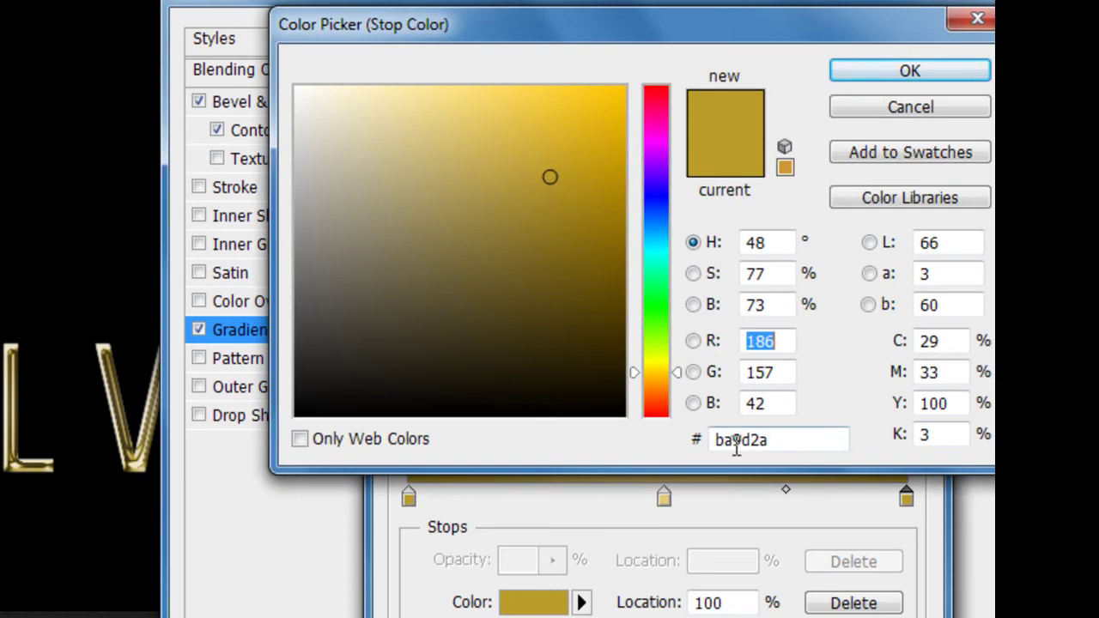
pyautogui.click(909, 72)
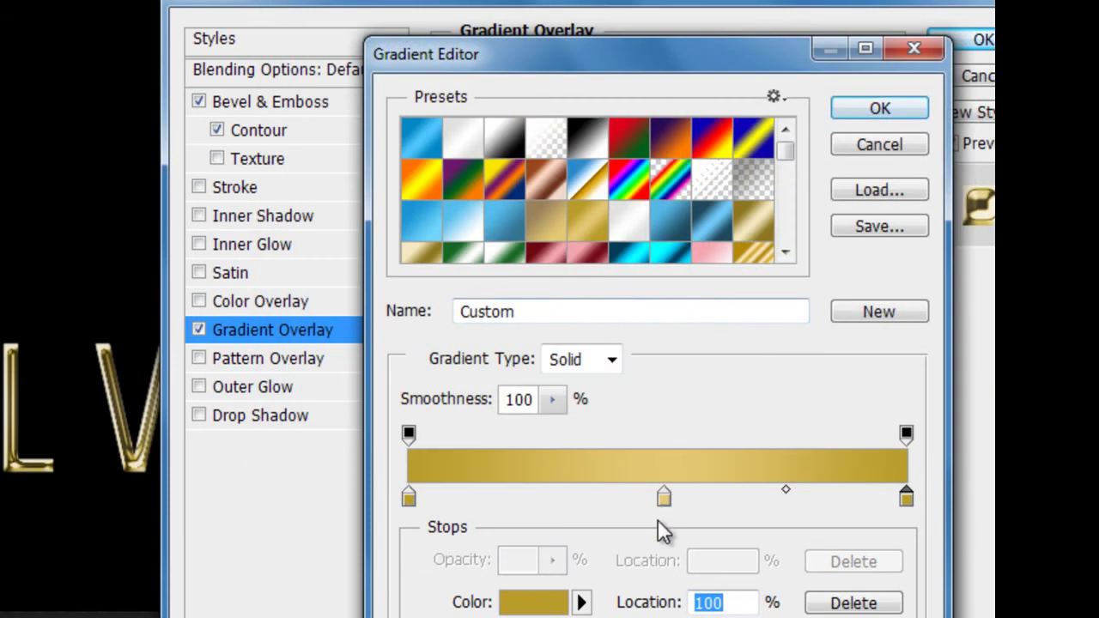
# Set the middle stop to e4c975, apply the style, and move the gold copy up-left.
pyautogui.click(664, 498)
pyautogui.click(556, 603)
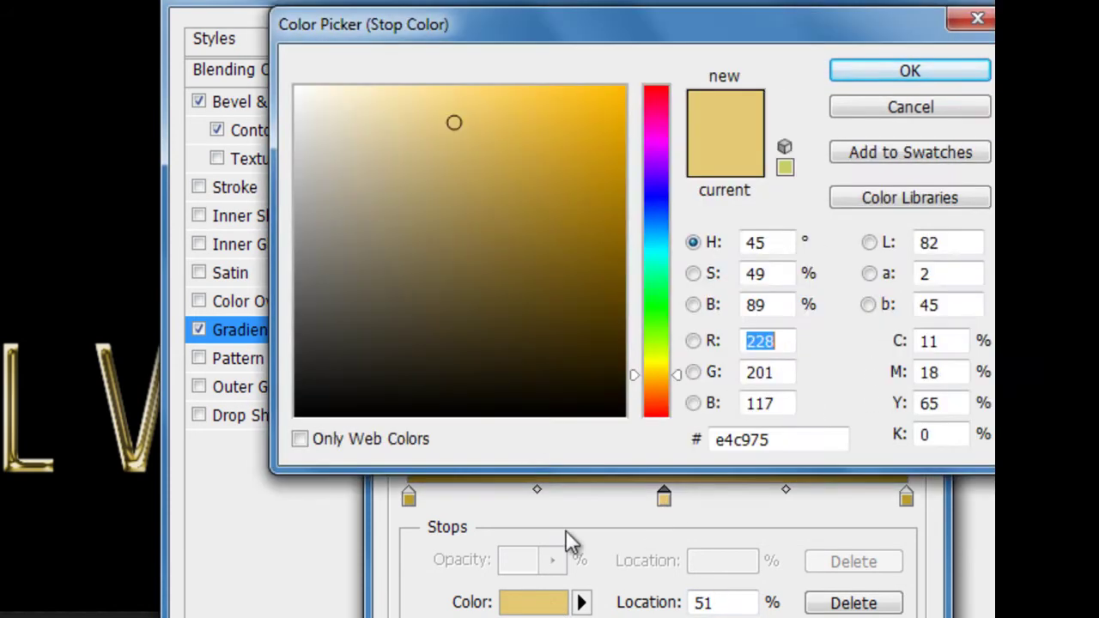
pyautogui.click(802, 443)
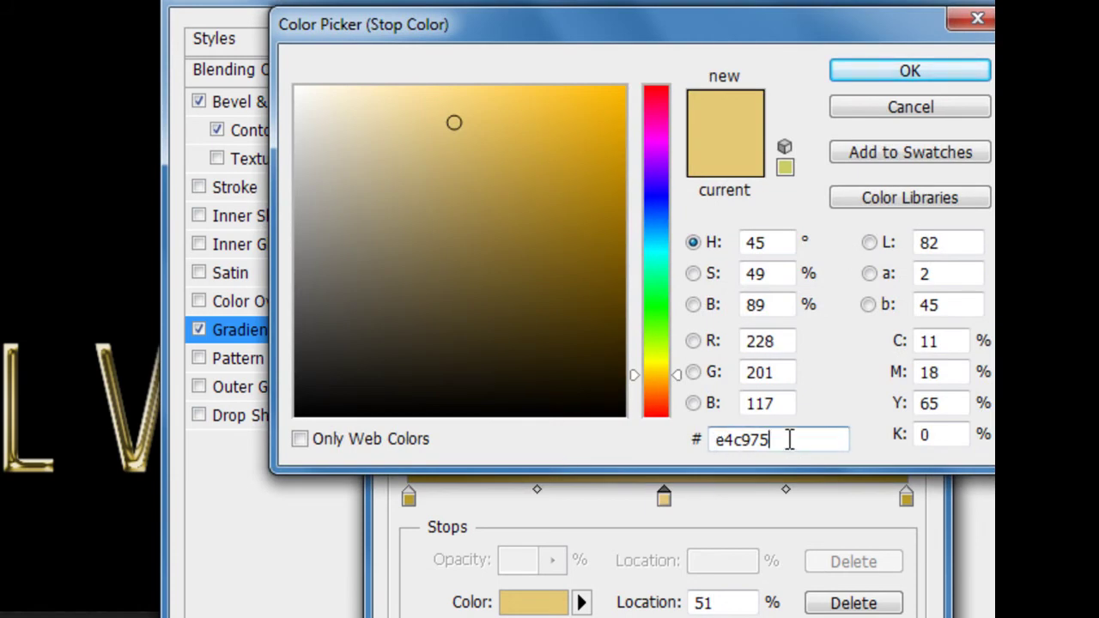
pyautogui.click(900, 72)
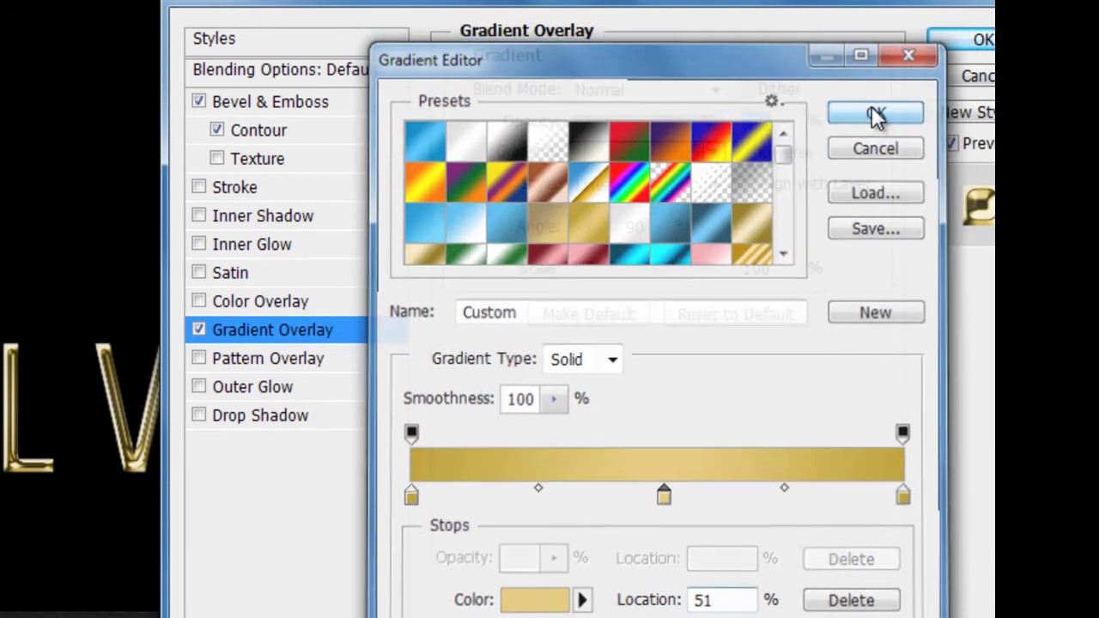
pyautogui.click(874, 110)
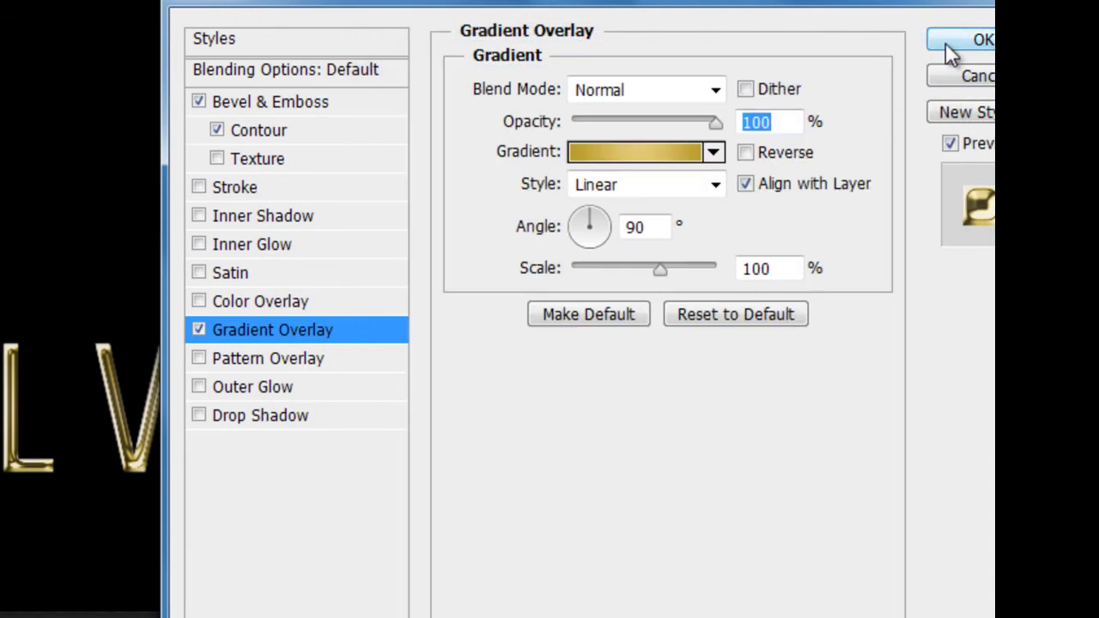
pyautogui.click(945, 42)
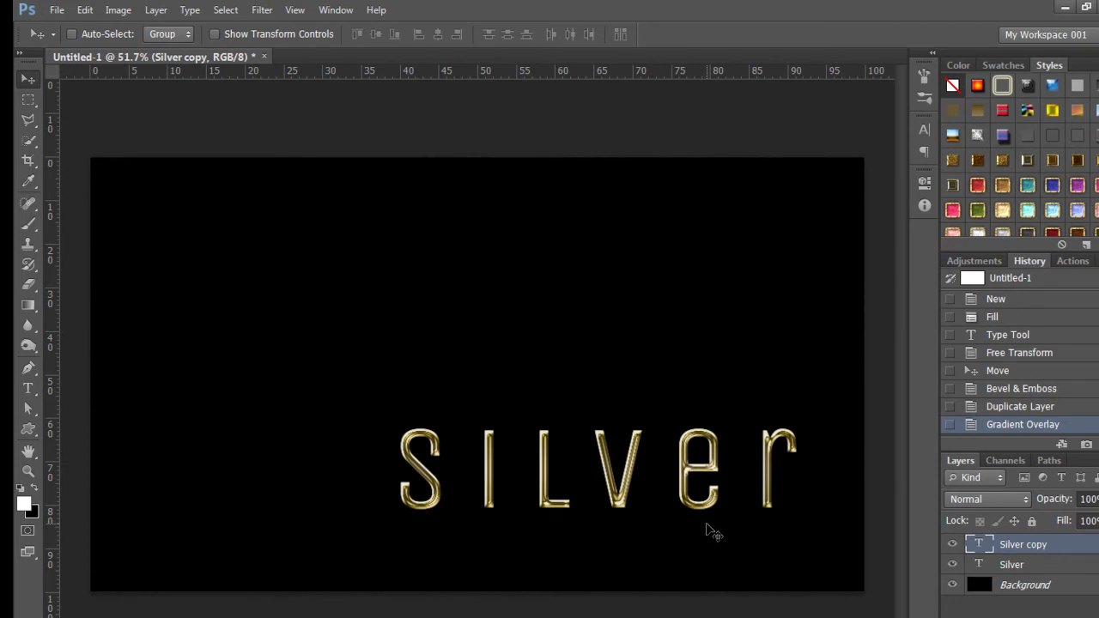
pyautogui.moveTo(619, 488); pyautogui.dragTo(375, 273)
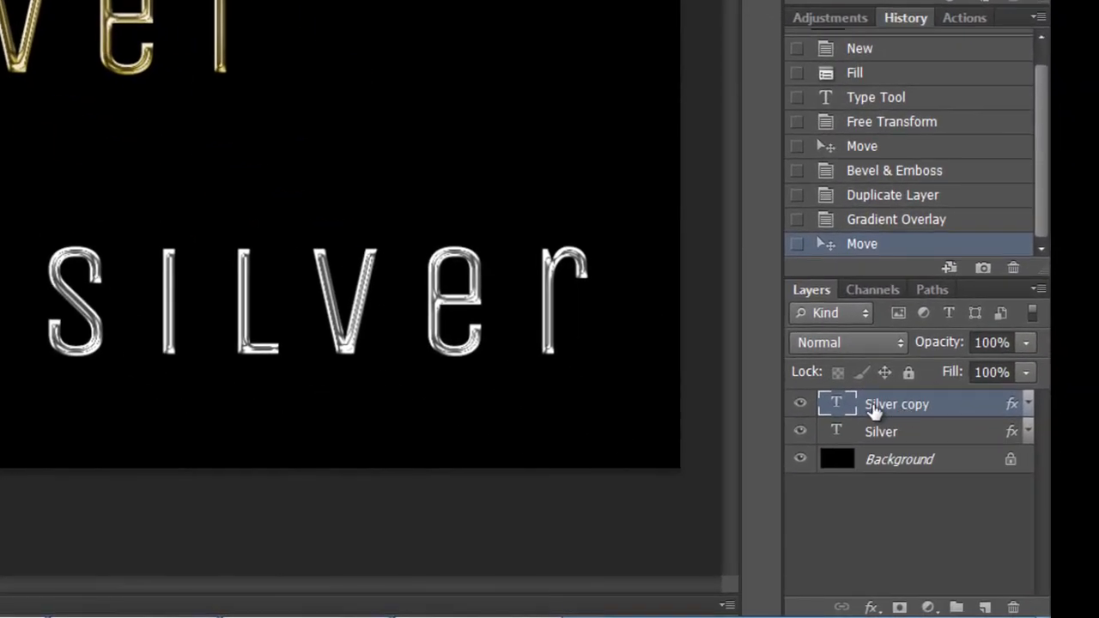
# Retype the gold text as 'GOLDen', nudge it right, and duplicate the Background layer.
pyautogui.doubleClick(878, 411)
pyautogui.doubleClick(837, 404)
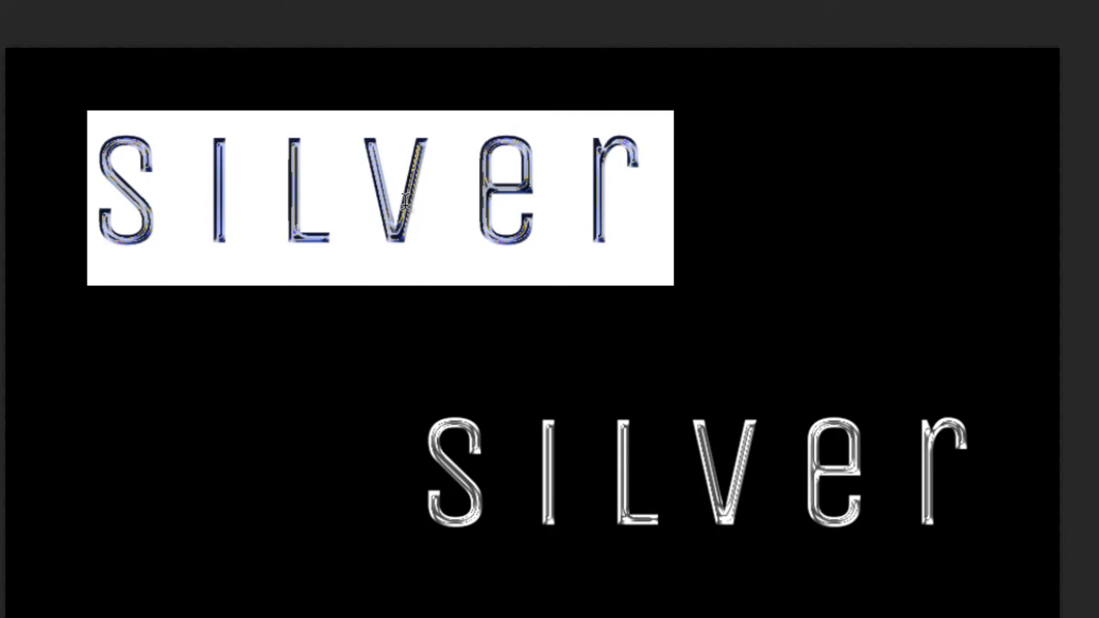
pyautogui.write('GOL')
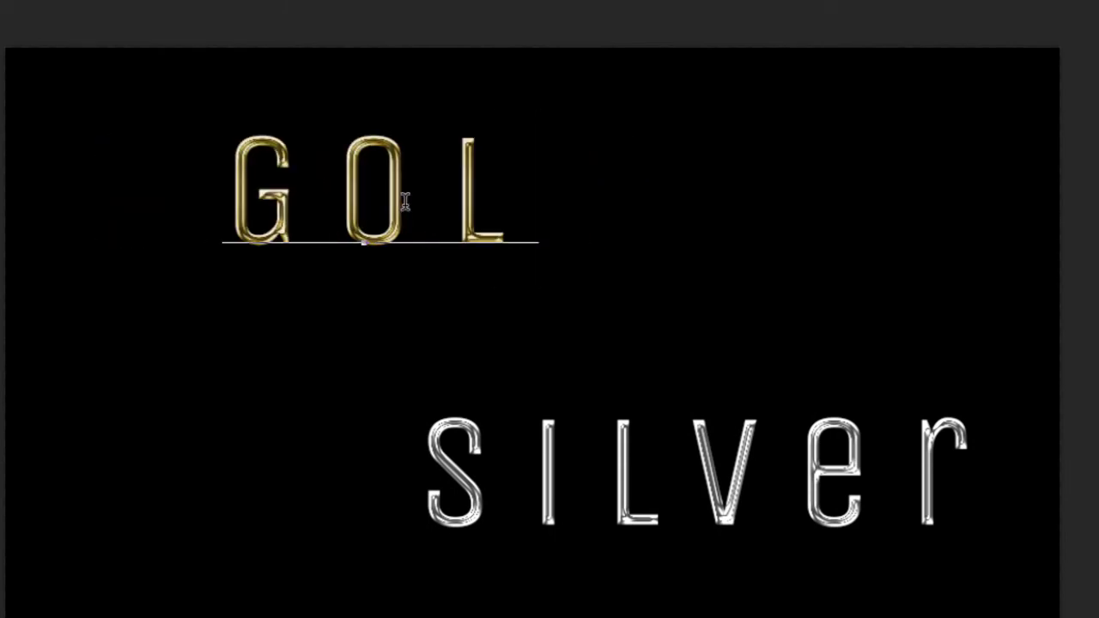
pyautogui.write('D')
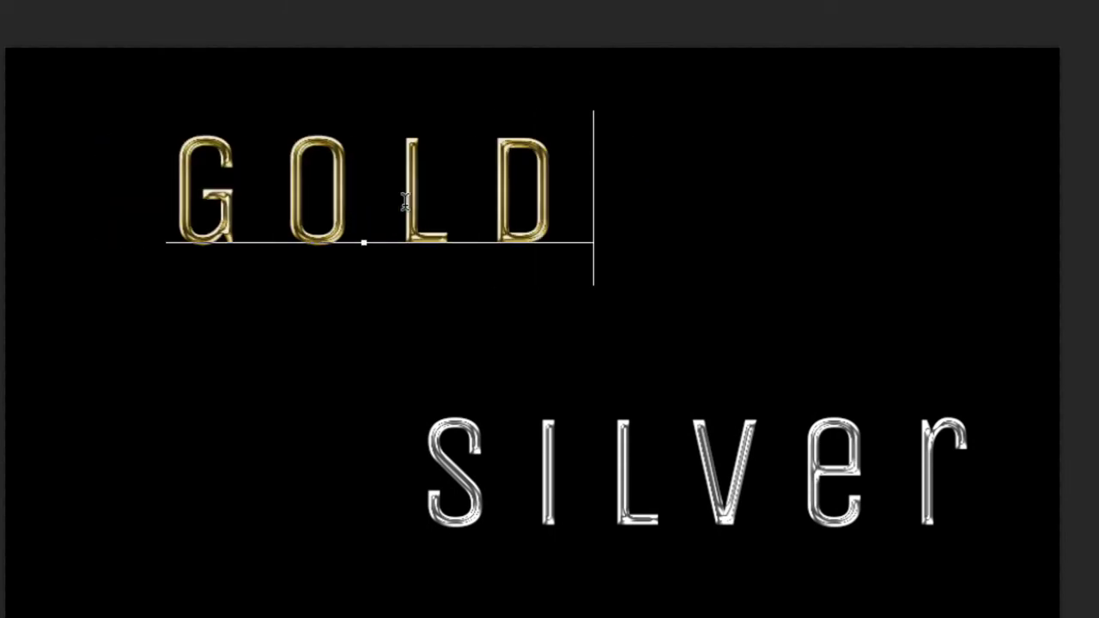
pyautogui.write('en')
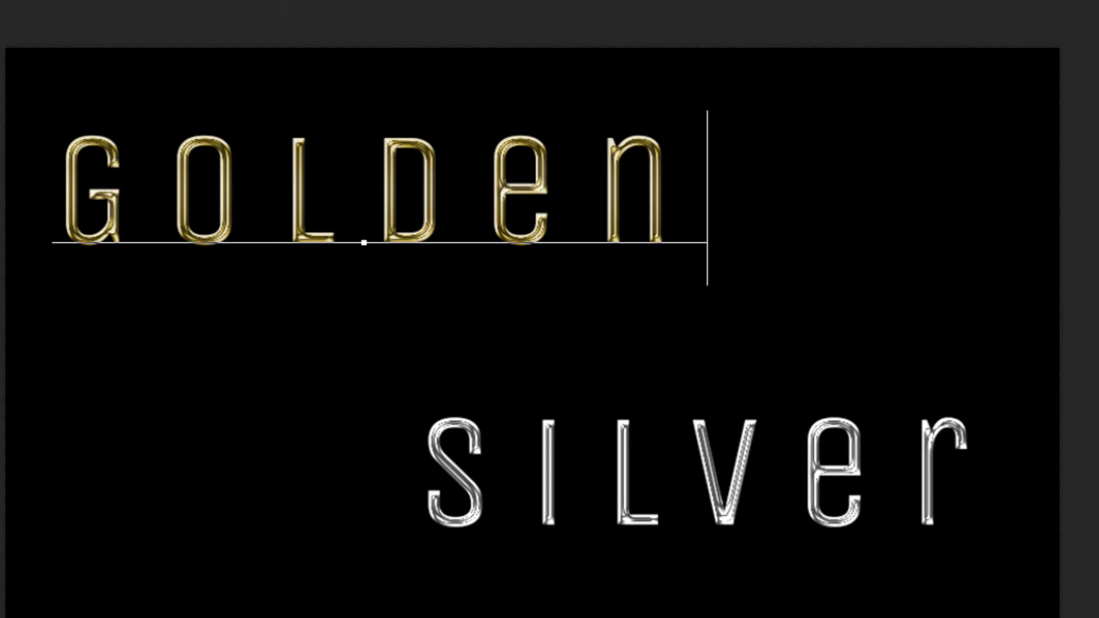
pyautogui.hotkey('ctrl', 'Return')
pyautogui.moveTo(421, 344); pyautogui.dragTo(435, 346)
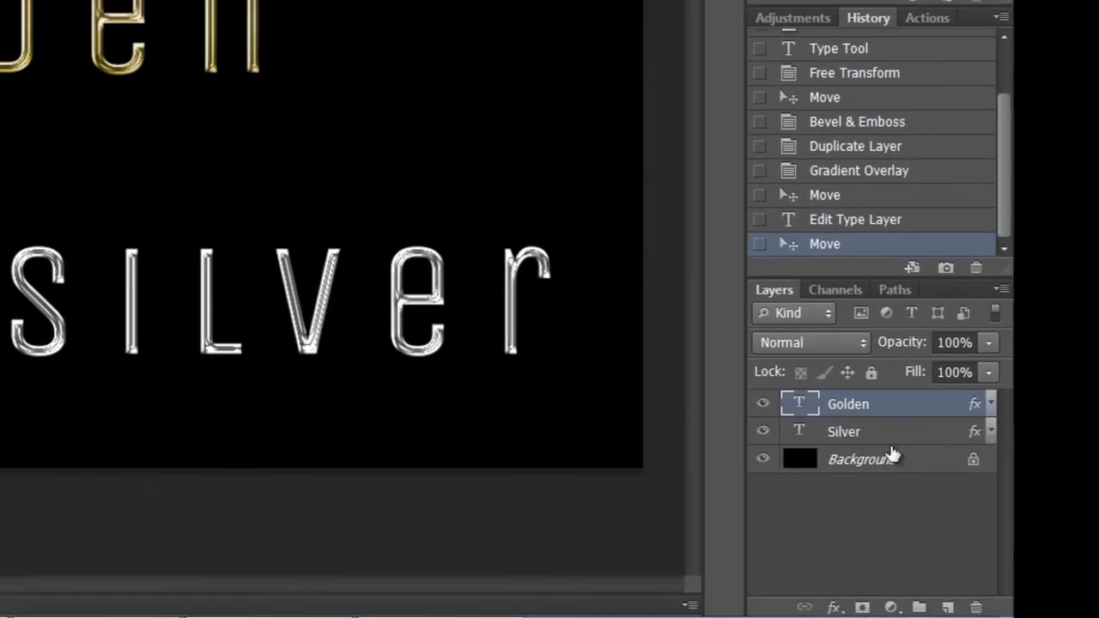
pyautogui.click(902, 462)
pyautogui.moveTo(930, 471); pyautogui.dragTo(947, 607)
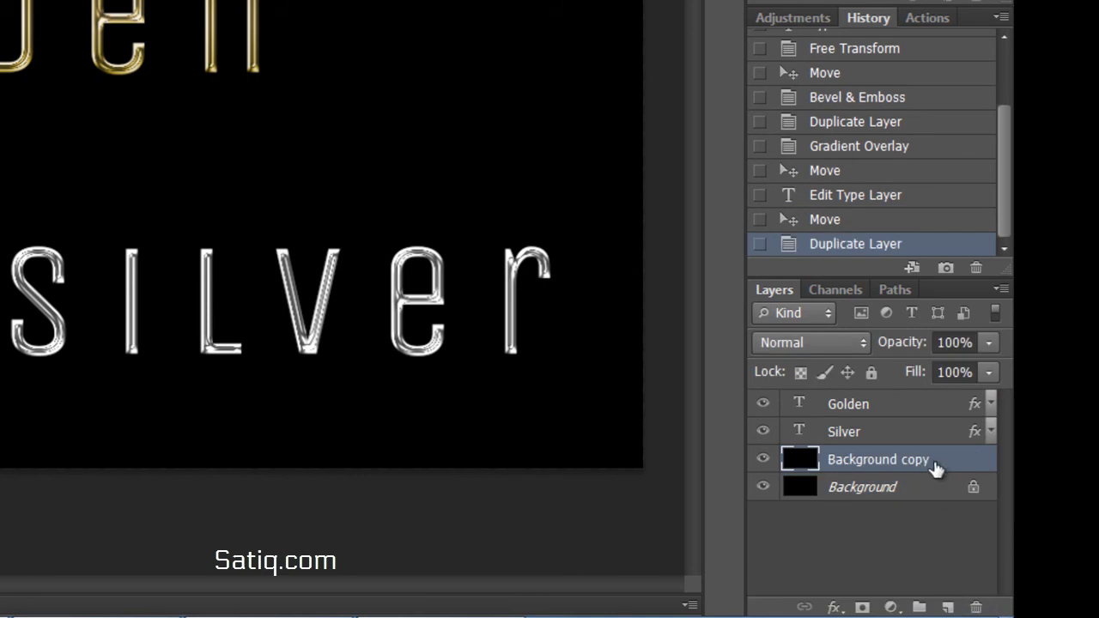
# Give Background copy a red Color Overlay (ab1616).
pyautogui.doubleClick(937, 463)
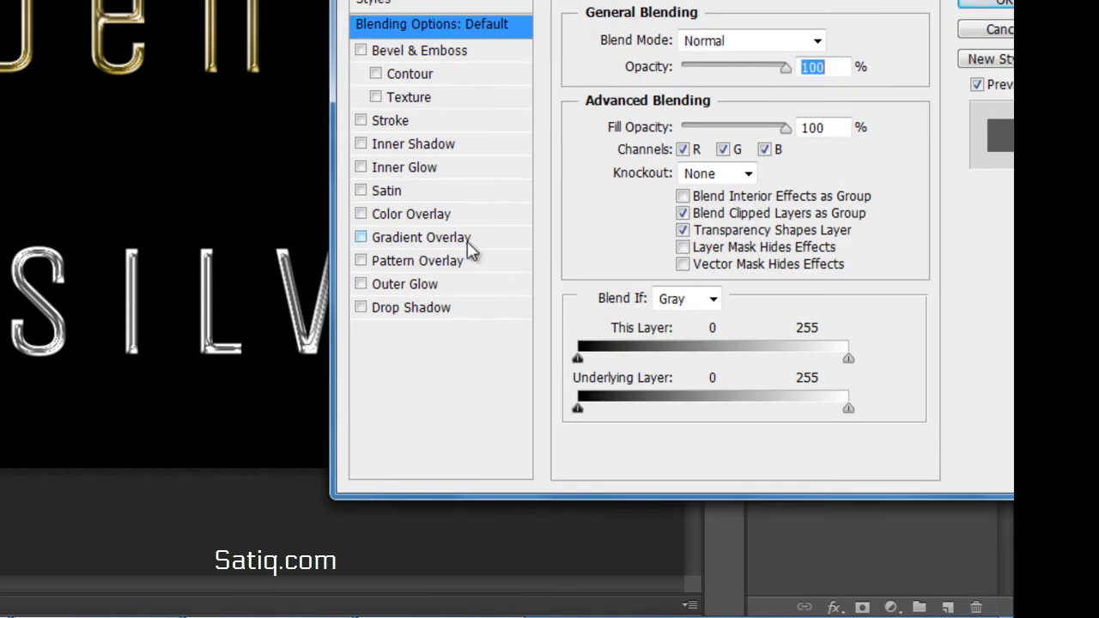
pyautogui.click(410, 215)
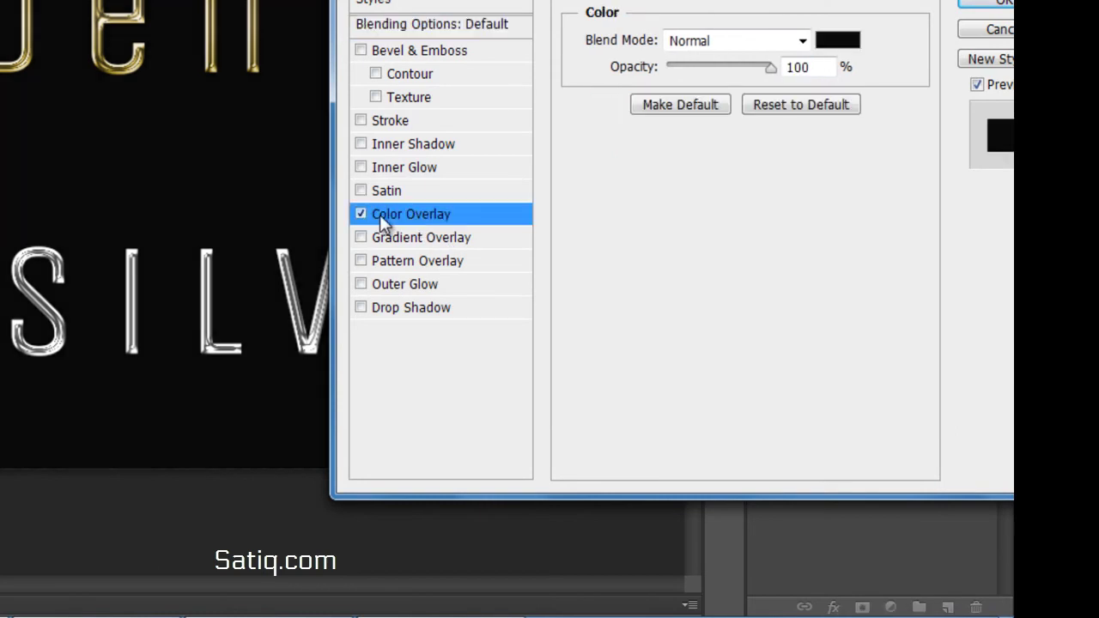
pyautogui.click(835, 39)
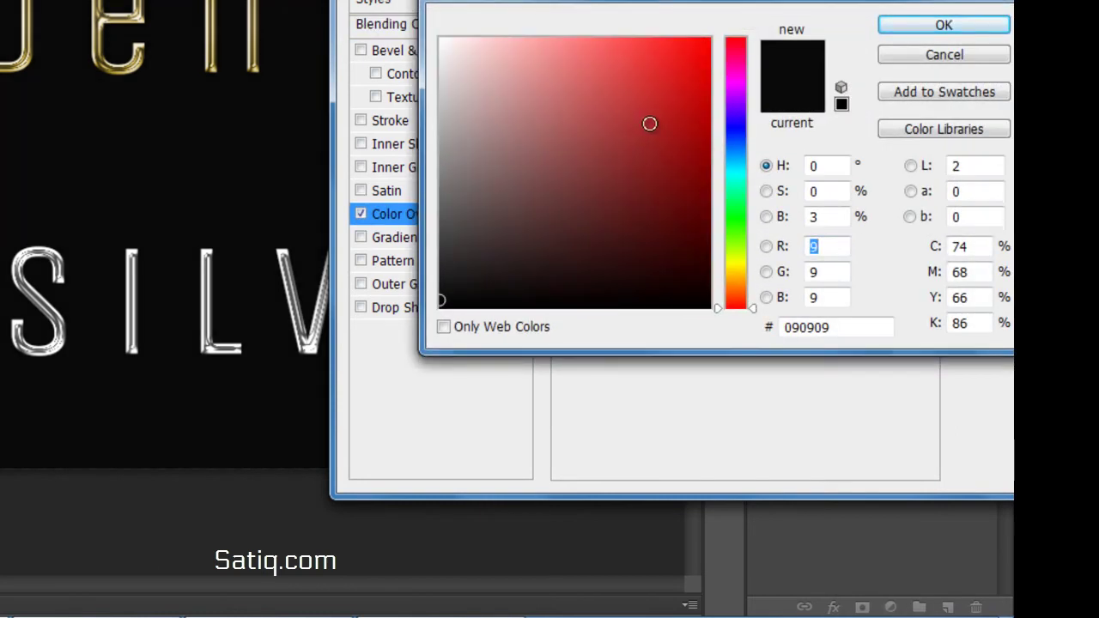
pyautogui.click(666, 117)
pyautogui.moveTo(668, 118); pyautogui.dragTo(675, 125)
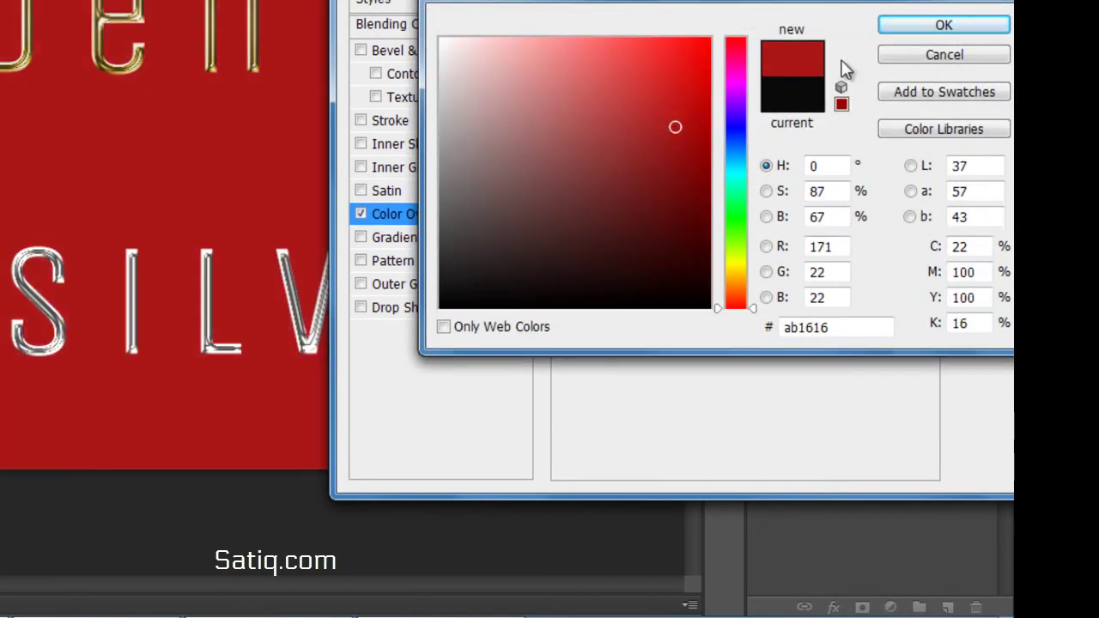
pyautogui.click(893, 28)
pyautogui.click(988, 8)
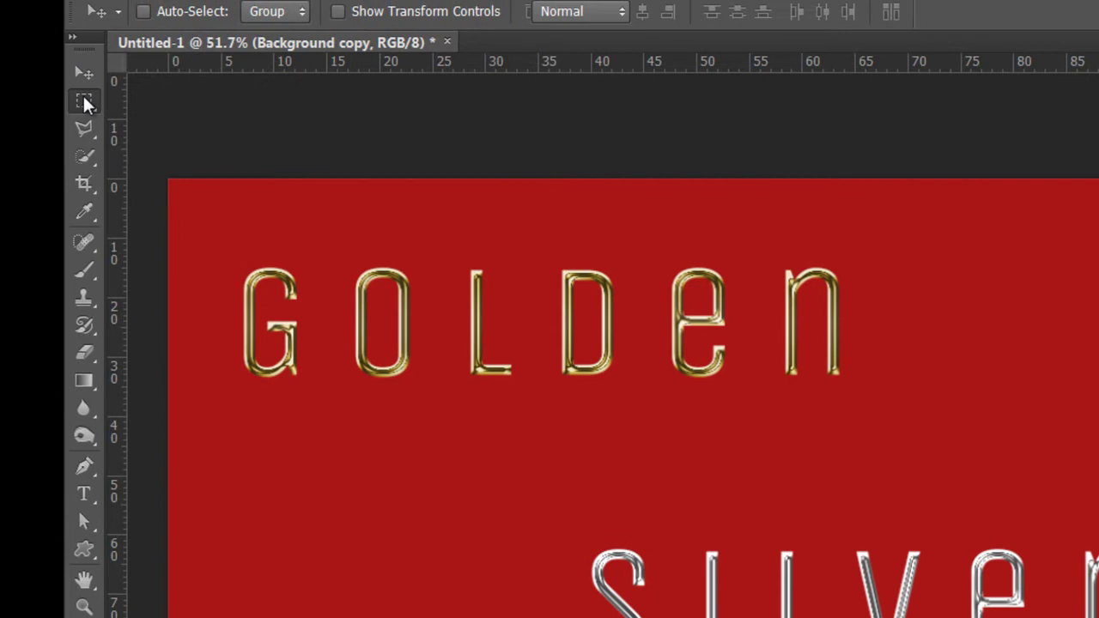
# Mask out the lower half of the red Background copy layer with Hide Selection.
pyautogui.click(85, 103)
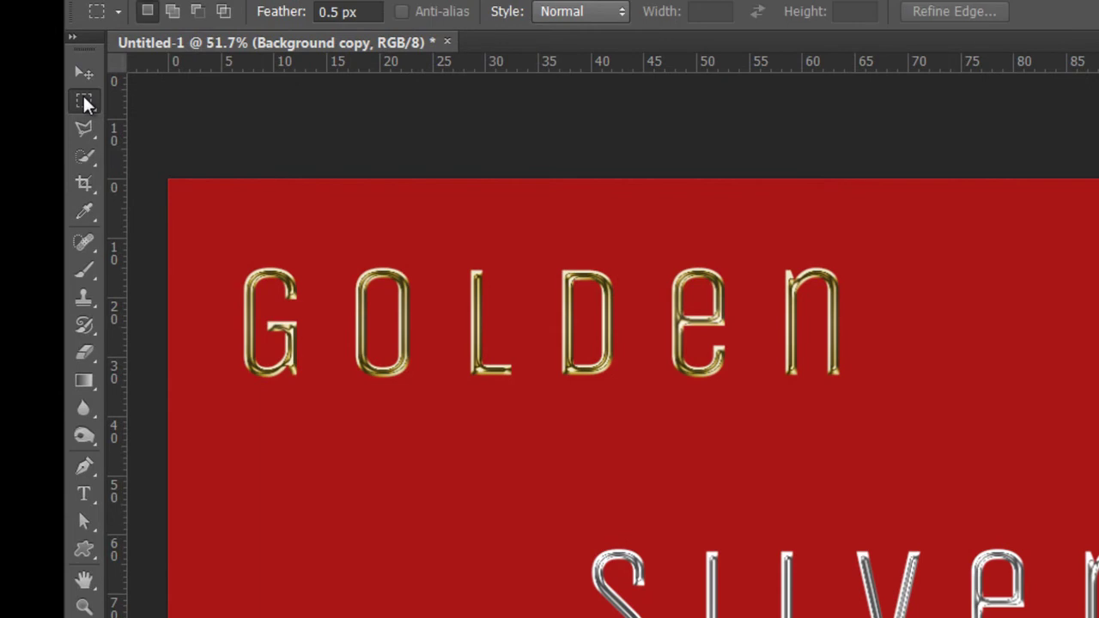
pyautogui.moveTo(34, 588); pyautogui.dragTo(1058, 299)
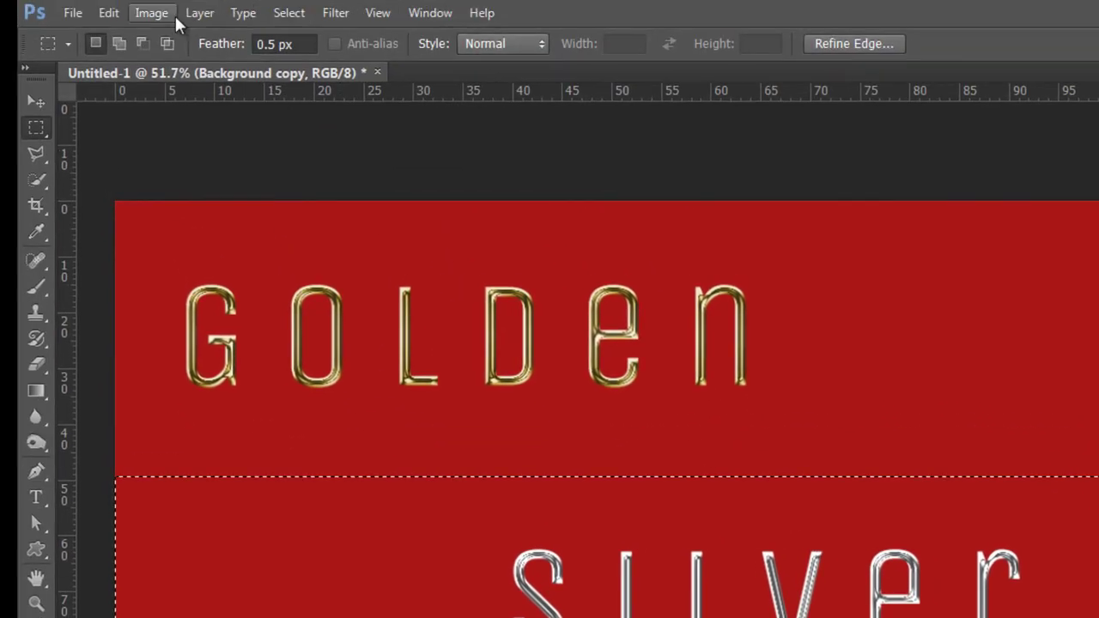
pyautogui.click(199, 12)
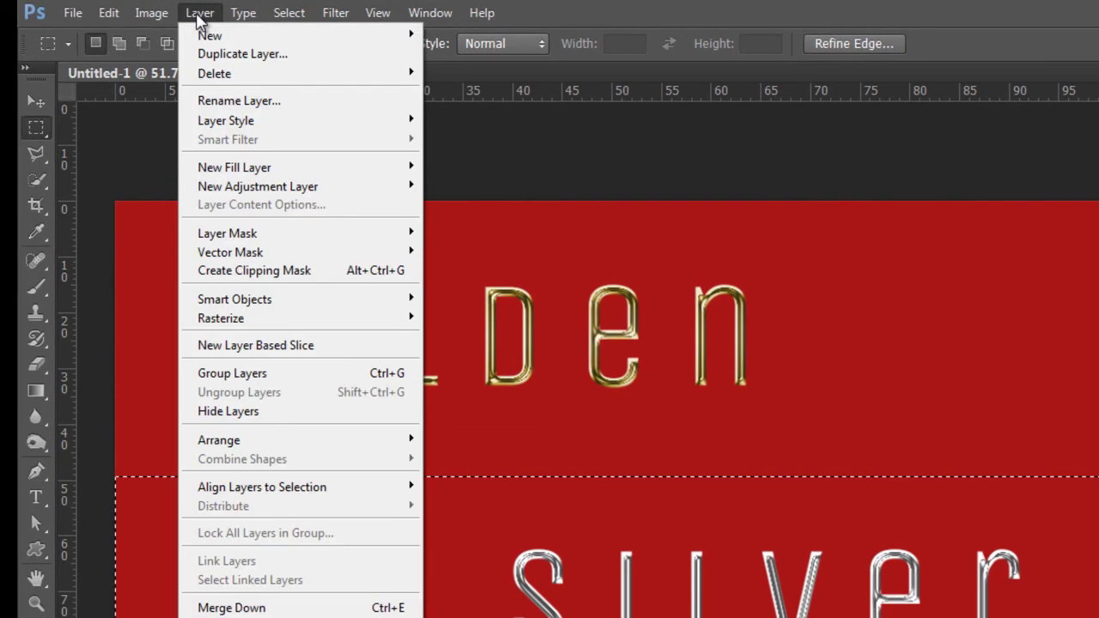
pyautogui.moveTo(101, 260)
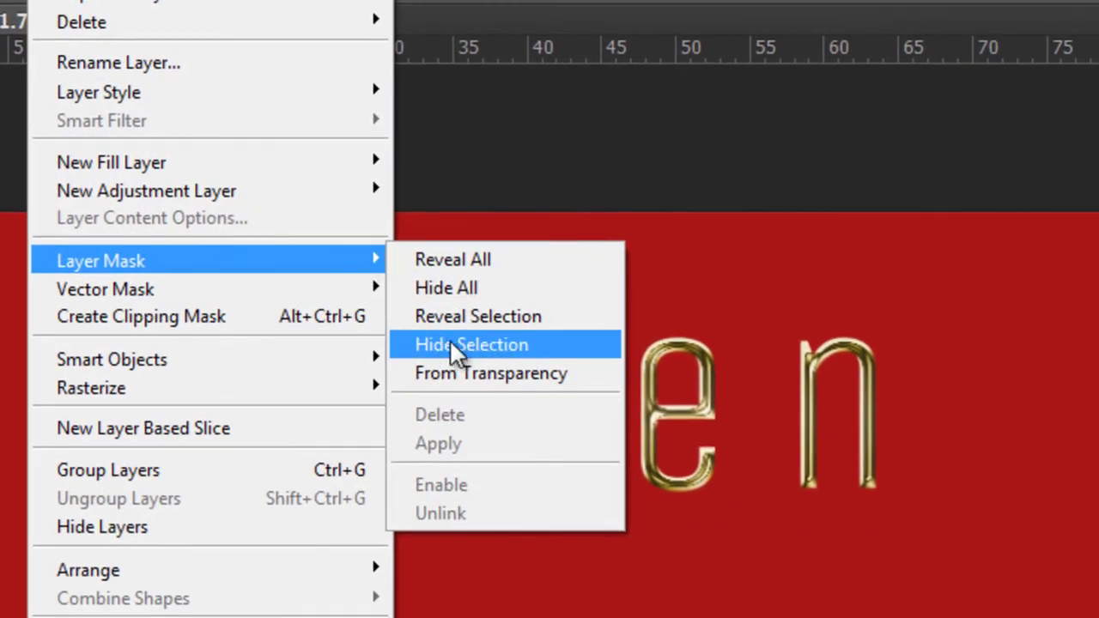
pyautogui.click(447, 343)
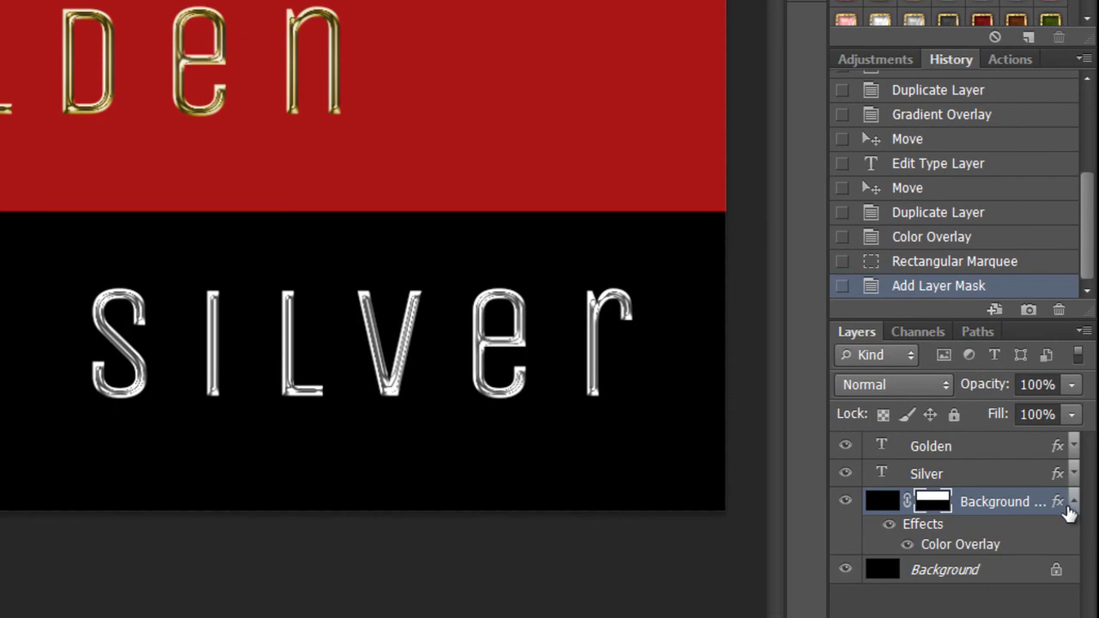
pyautogui.click(1074, 508)
pyautogui.click(992, 447)
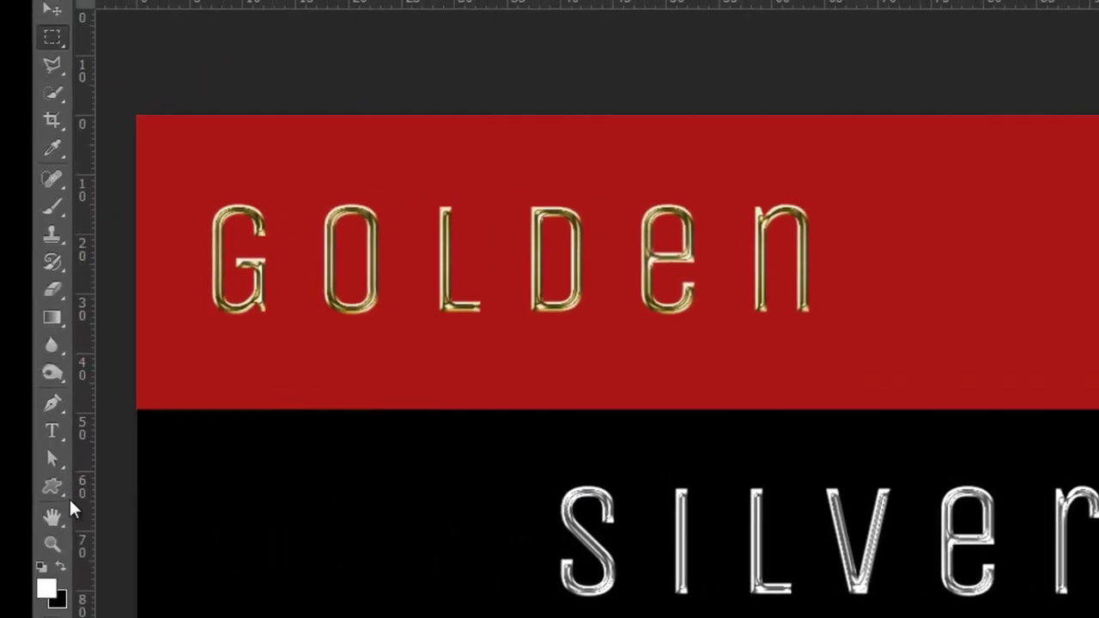
# Draw a floral ornament custom shape to the left of the Silver text.
pyautogui.rightClick(52, 487)
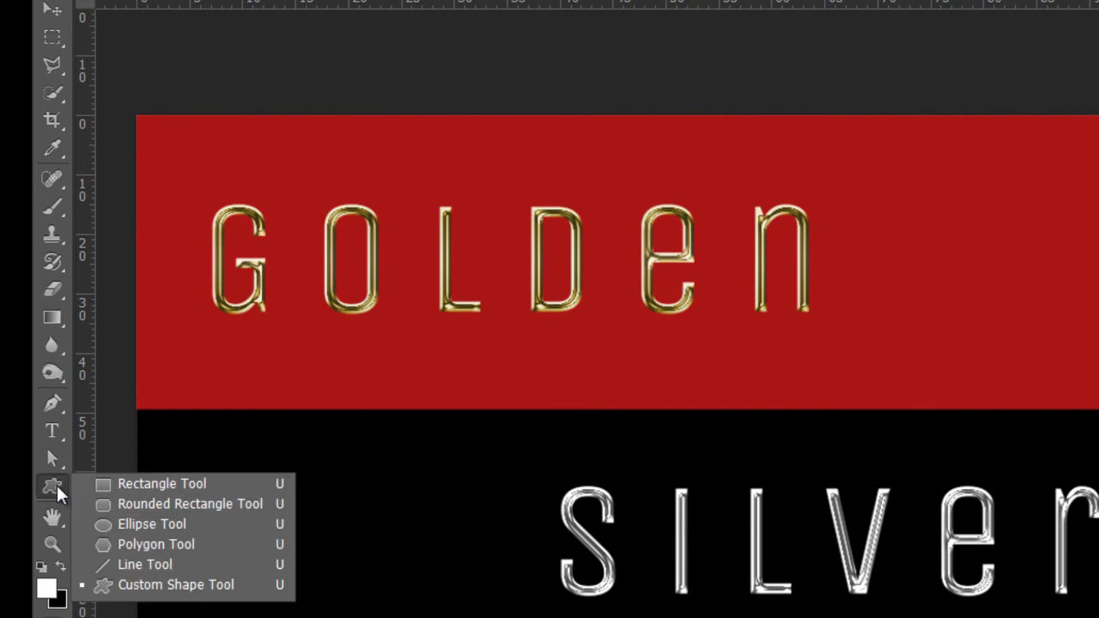
pyautogui.click(127, 586)
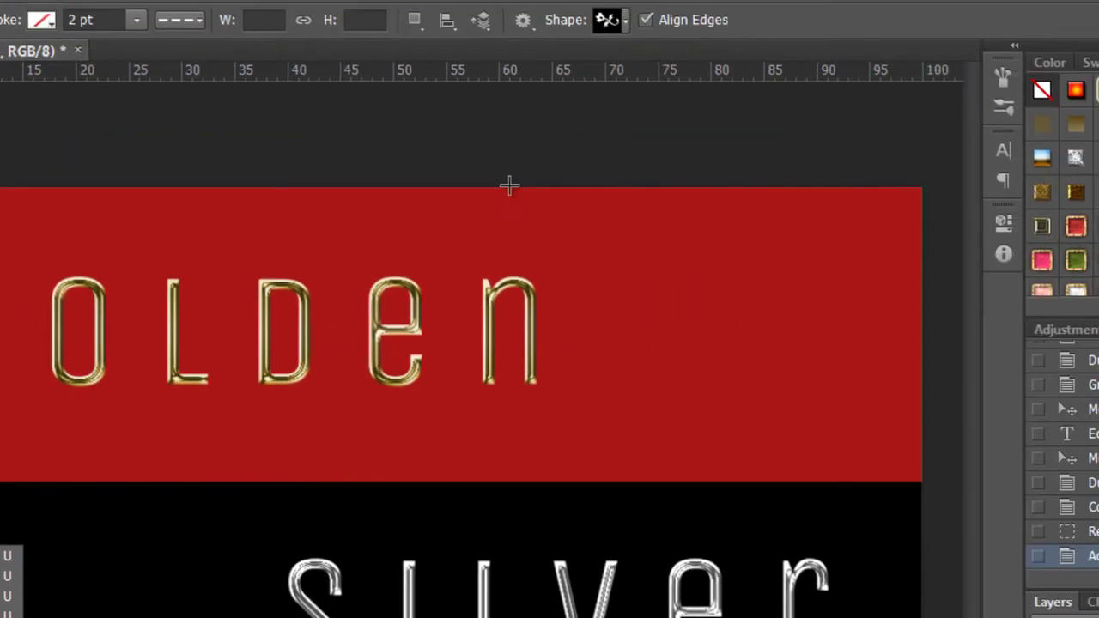
pyautogui.click(526, 46)
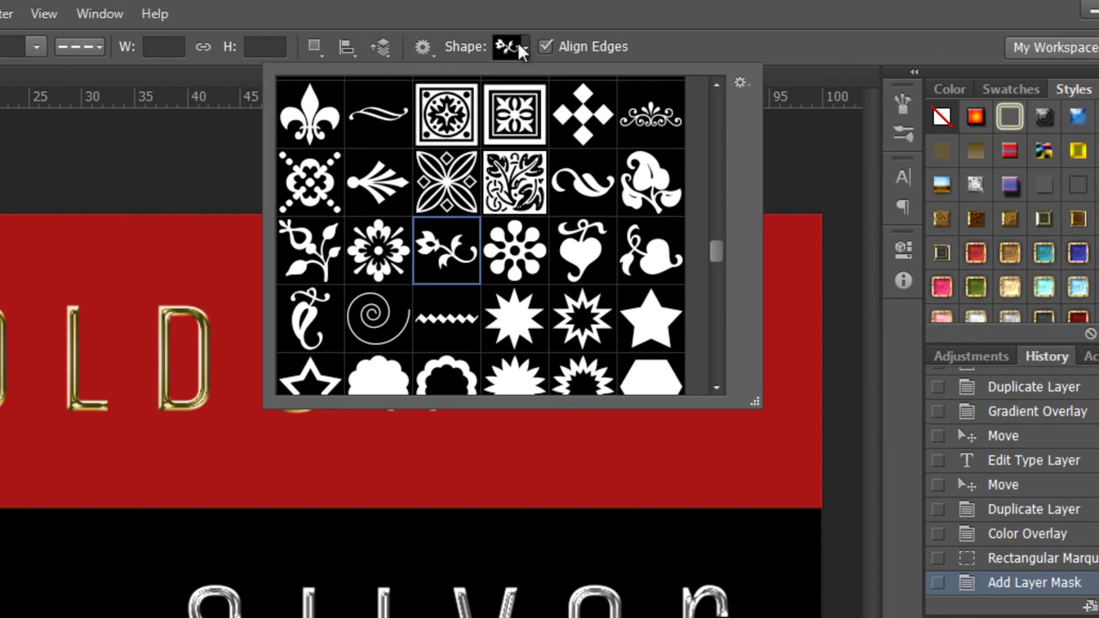
pyautogui.click(740, 87)
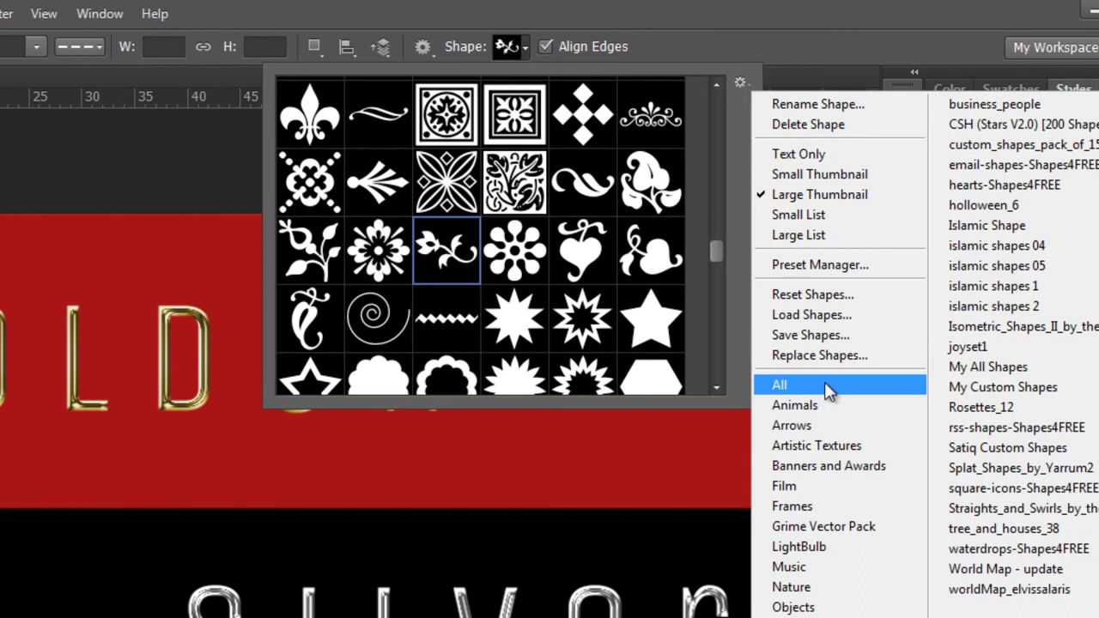
pyautogui.click(671, 52)
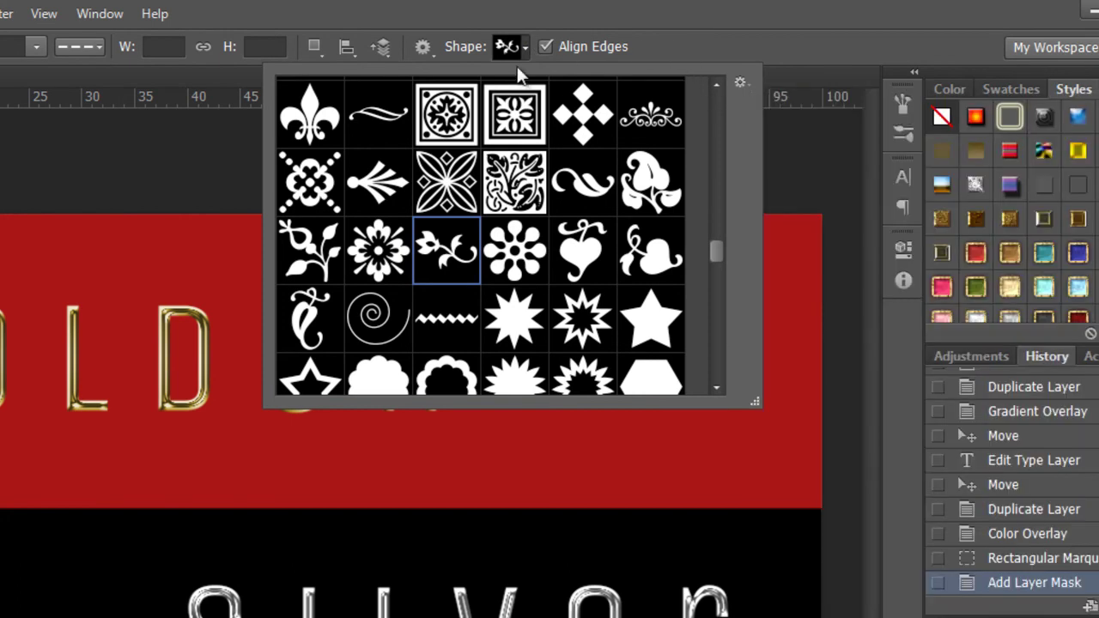
pyautogui.click(522, 45)
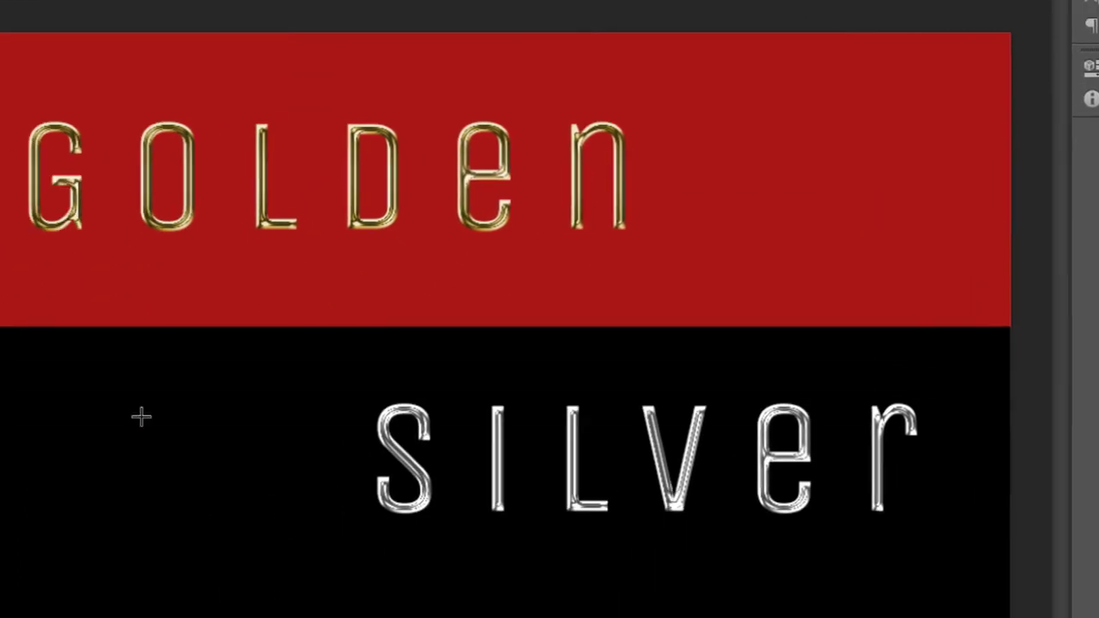
pyautogui.moveTo(197, 315); pyautogui.dragTo(353, 435)
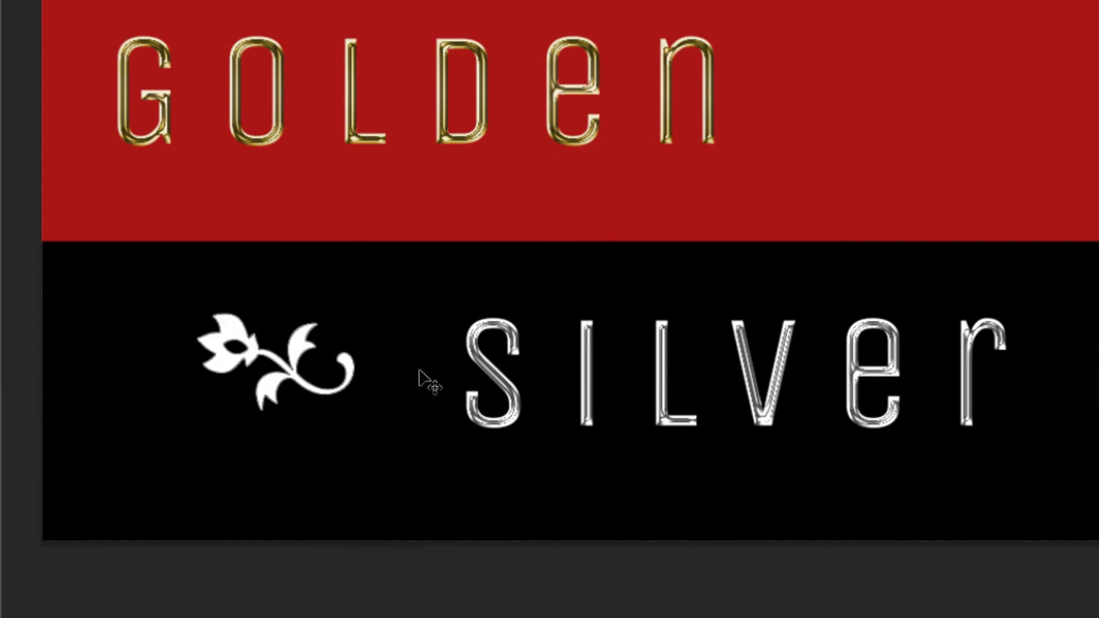
# Rotate the flower ornament about 30° clockwise.
pyautogui.hotkey('ctrl', 't')
pyautogui.moveTo(408, 344)
pyautogui.mouseDown()
pyautogui.moveTo(371, 408)
pyautogui.moveTo(374, 424)
pyautogui.mouseUp()
pyautogui.press('Return')
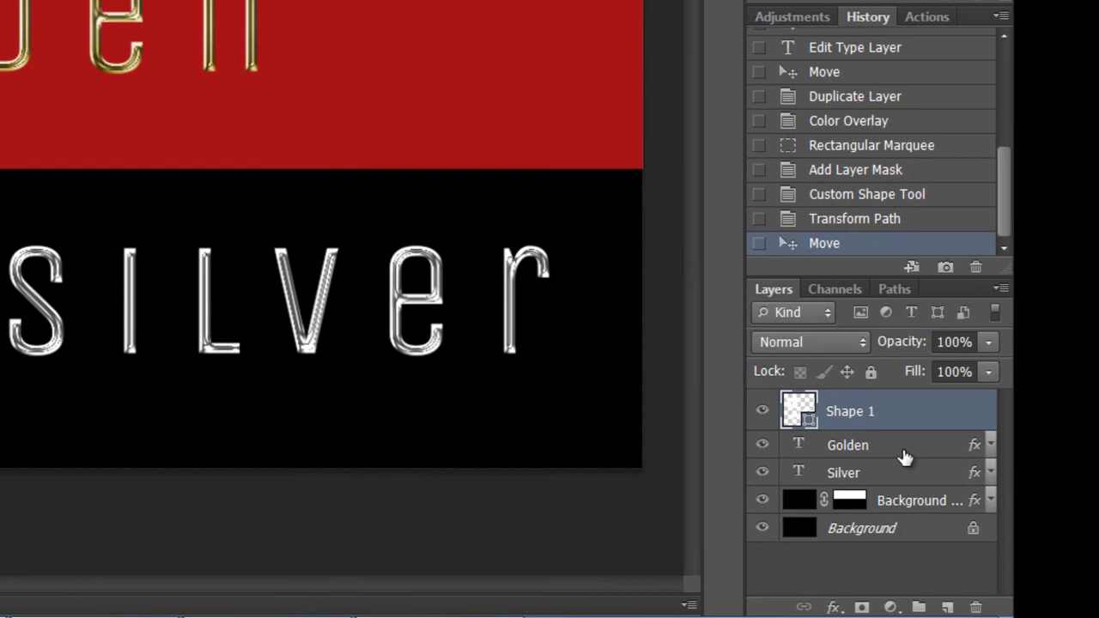
# Copy the Silver text's metallic bevel layer style onto the Shape 1 flower.
pyautogui.click(903, 484)
pyautogui.rightClick(902, 485)
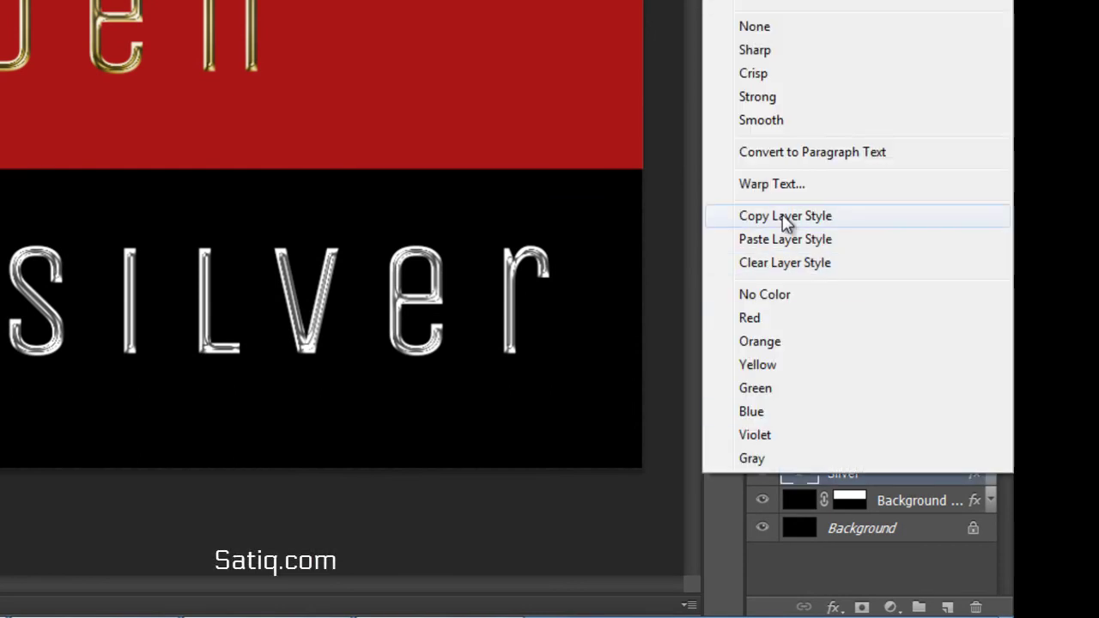
pyautogui.click(802, 215)
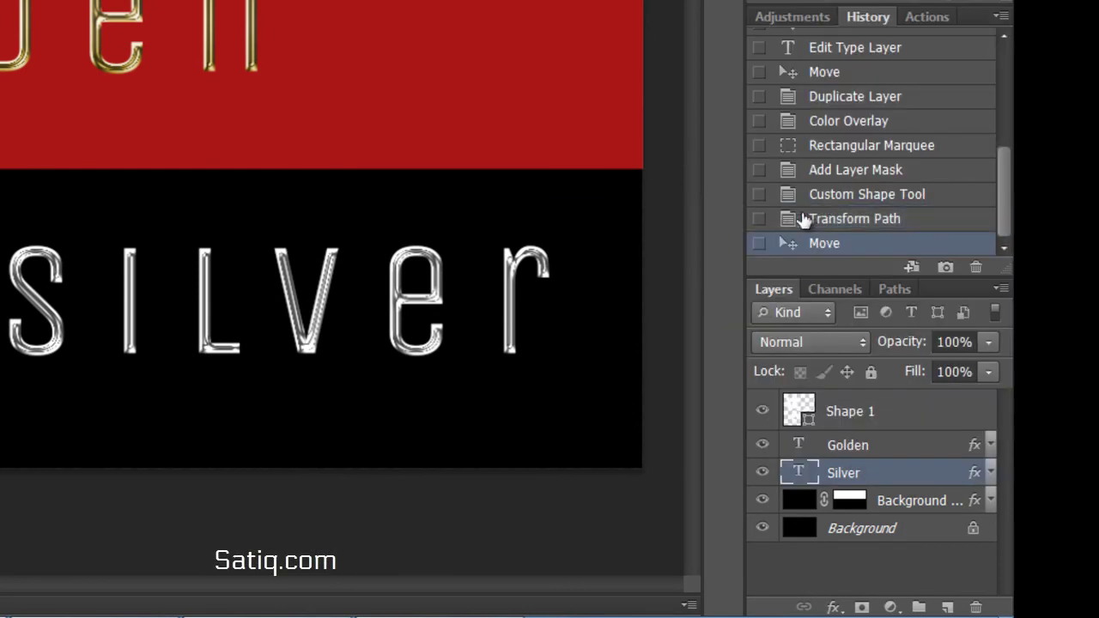
pyautogui.click(885, 410)
pyautogui.rightClick(898, 407)
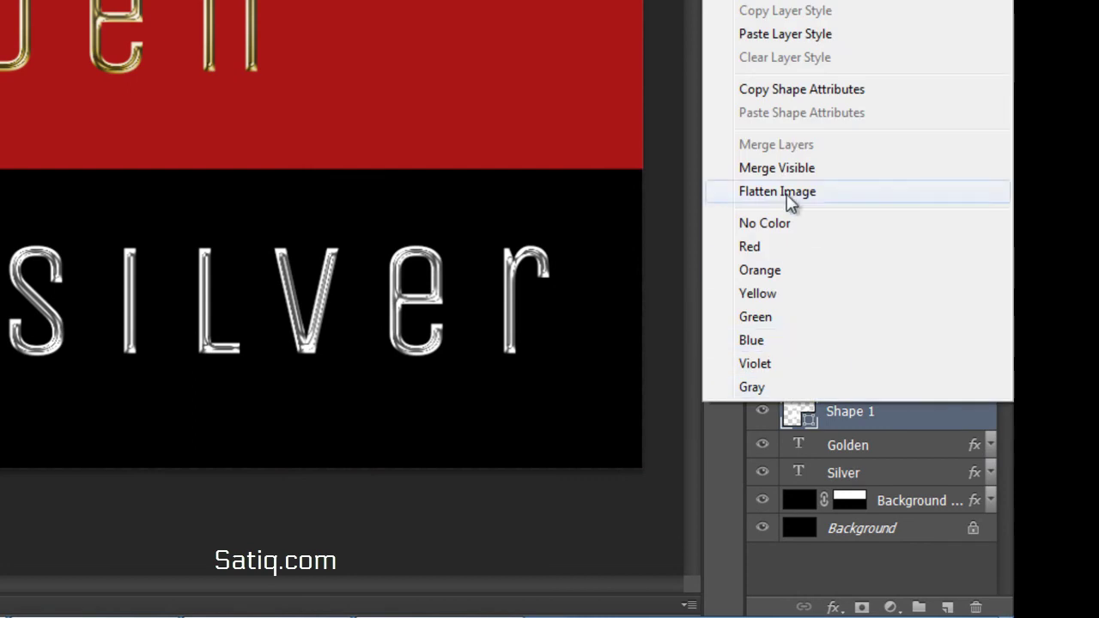
pyautogui.click(755, 34)
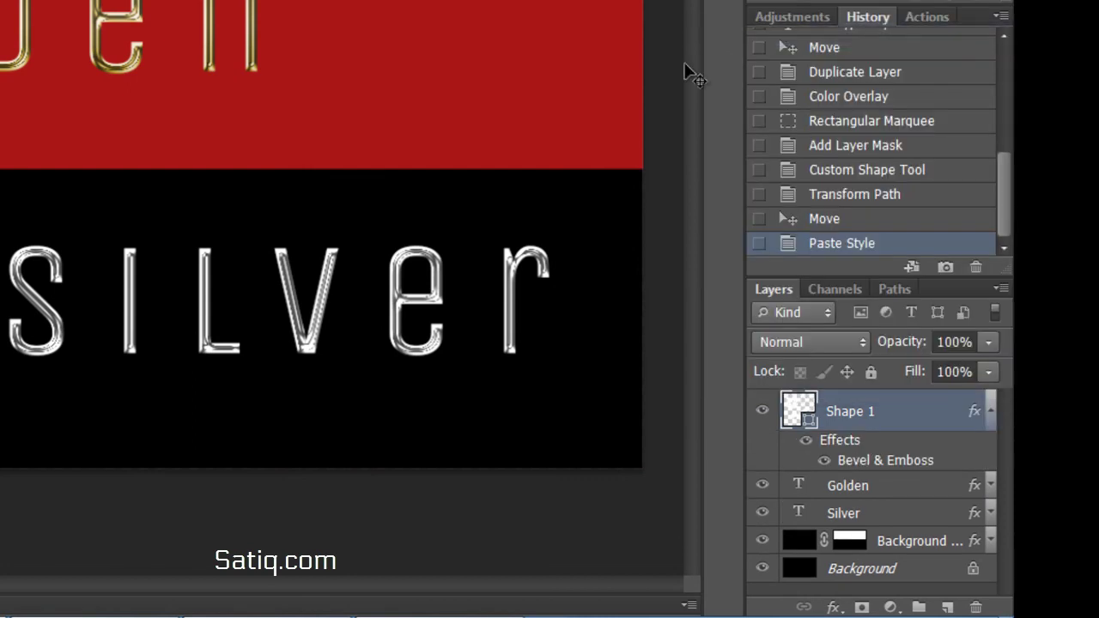
# Duplicate the flower layer and move the copy into the red band right of Golden.
pyautogui.click(991, 414)
pyautogui.moveTo(915, 422); pyautogui.dragTo(942, 600)
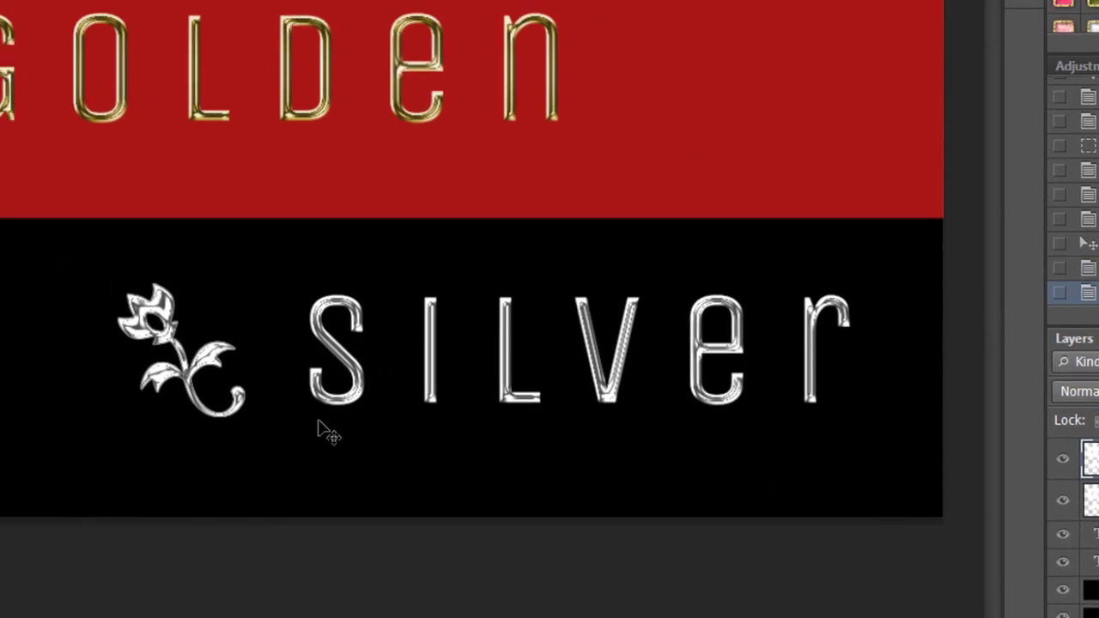
pyautogui.moveTo(459, 451)
pyautogui.mouseDown()
pyautogui.moveTo(945, 127)
pyautogui.moveTo(885, 146)
pyautogui.mouseUp()
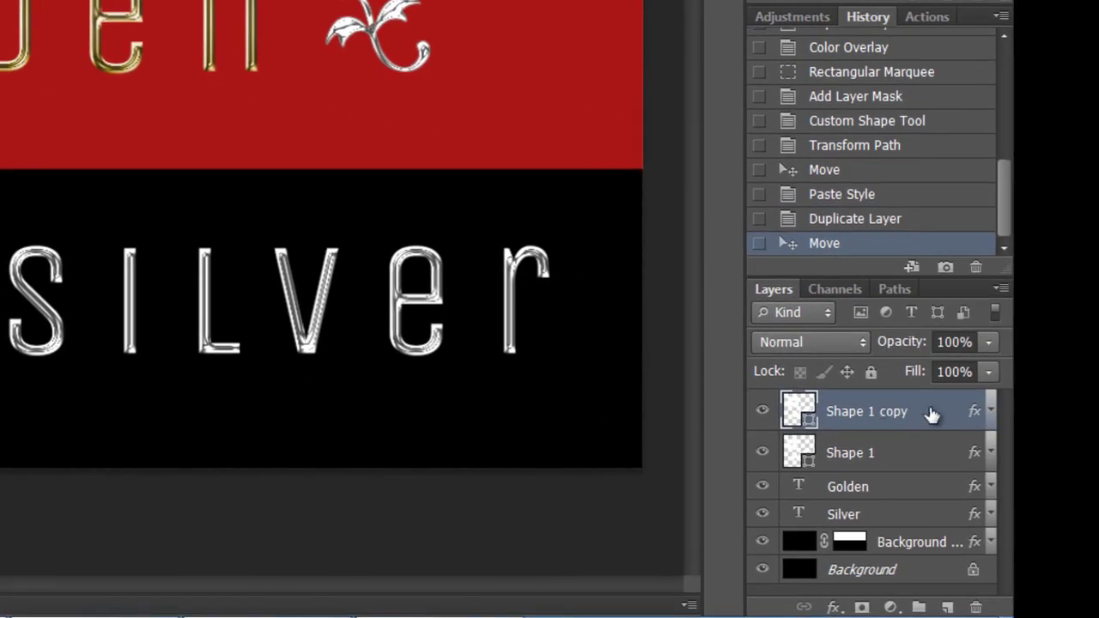
# Give Shape 1 copy a Gradient Overlay using the gold gradient preset.
pyautogui.doubleClick(932, 415)
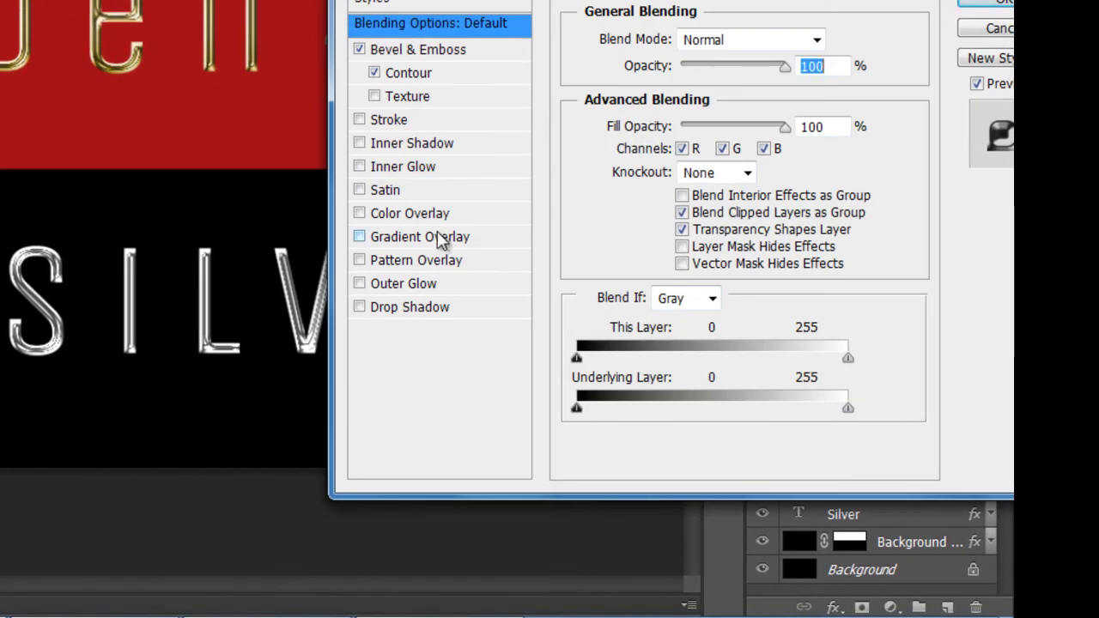
pyautogui.click(415, 242)
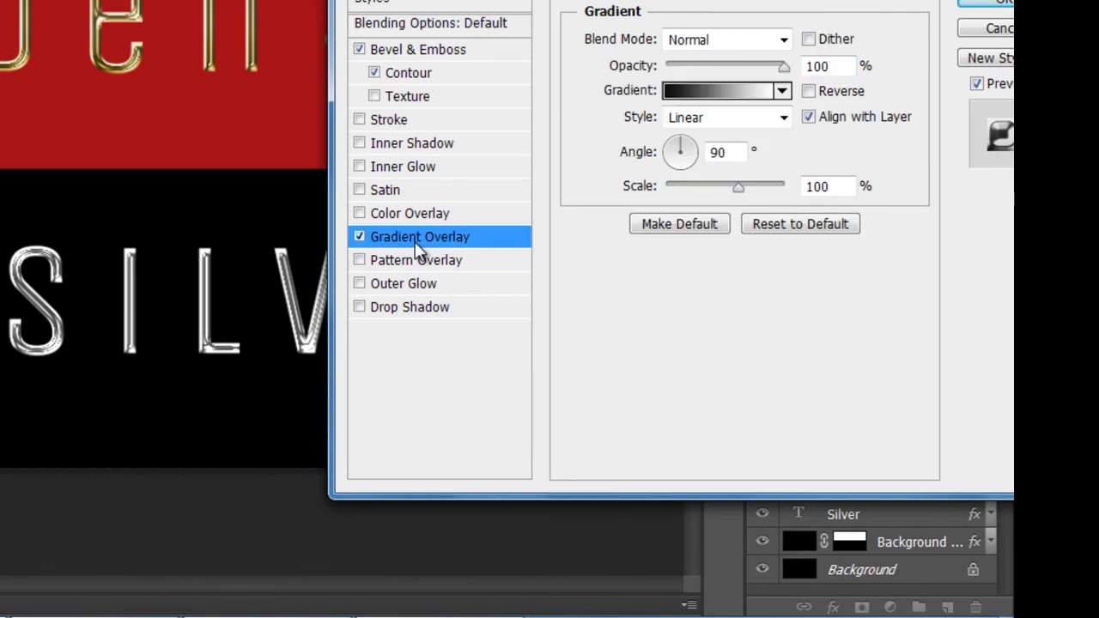
pyautogui.click(781, 91)
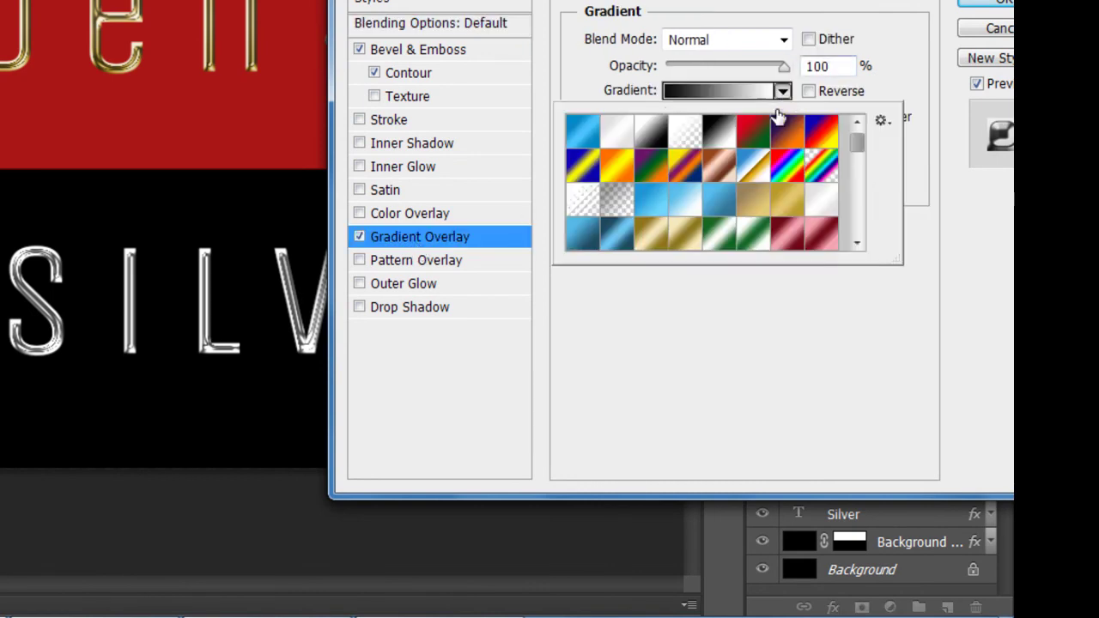
pyautogui.click(787, 200)
pyautogui.click(841, 370)
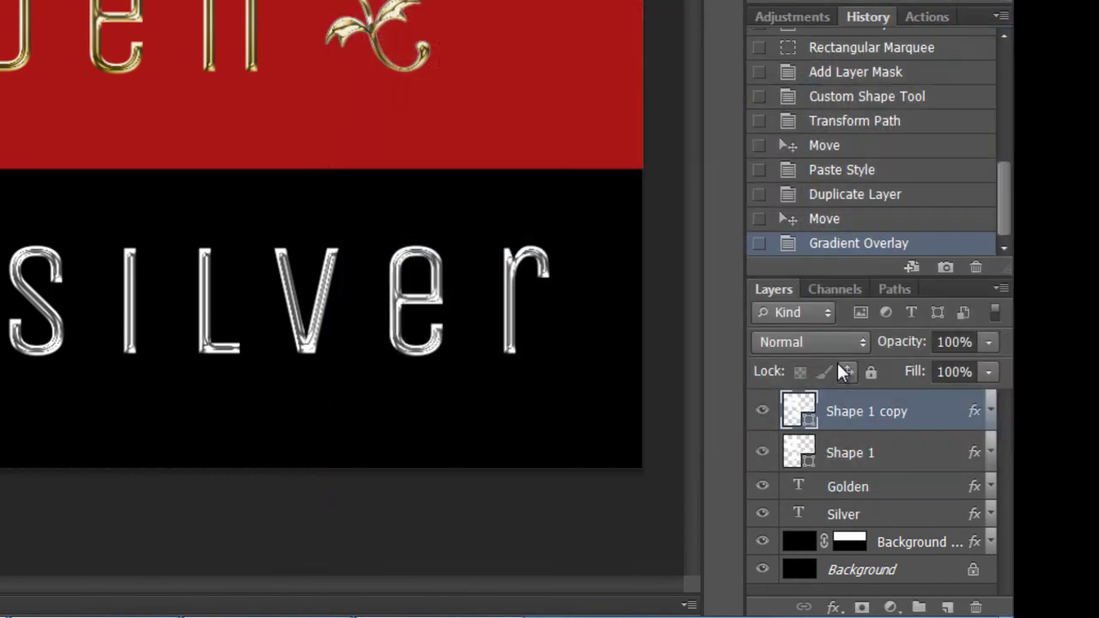